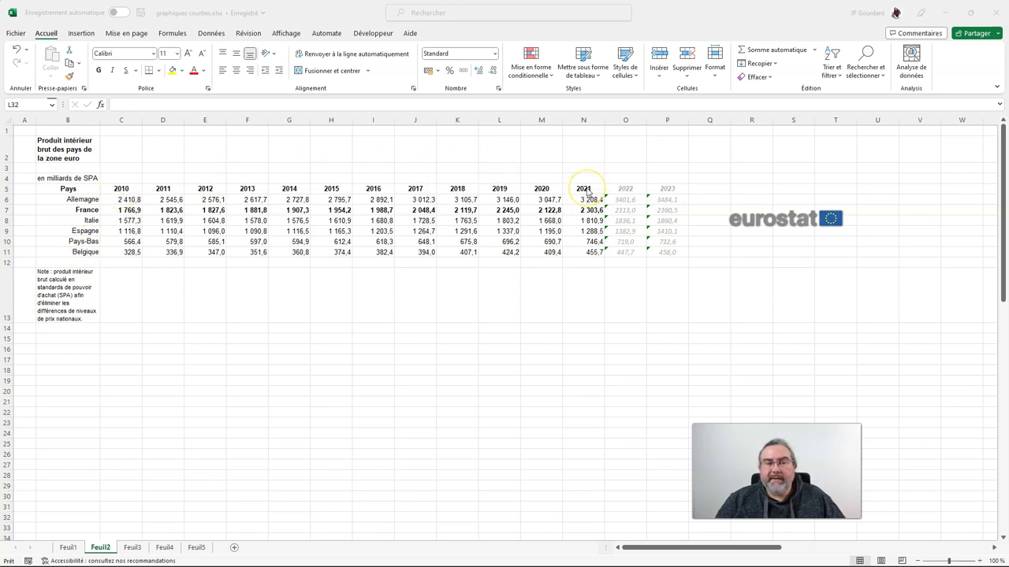
Insert a recommended line chart of B5:N7 plotting Allemagne and France GDP 2010-2021
click(68, 189)
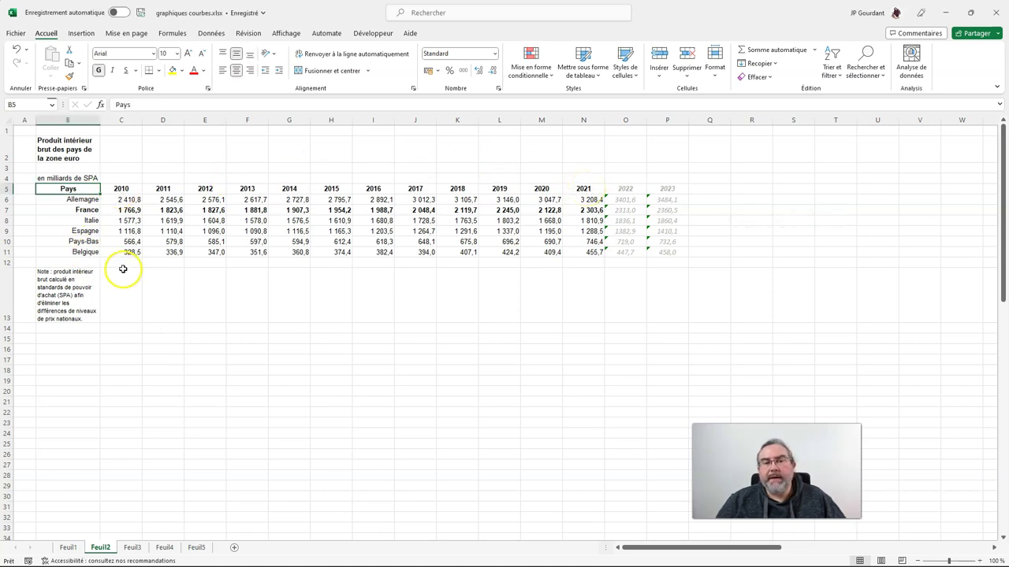
drag(77, 189, 194, 211)
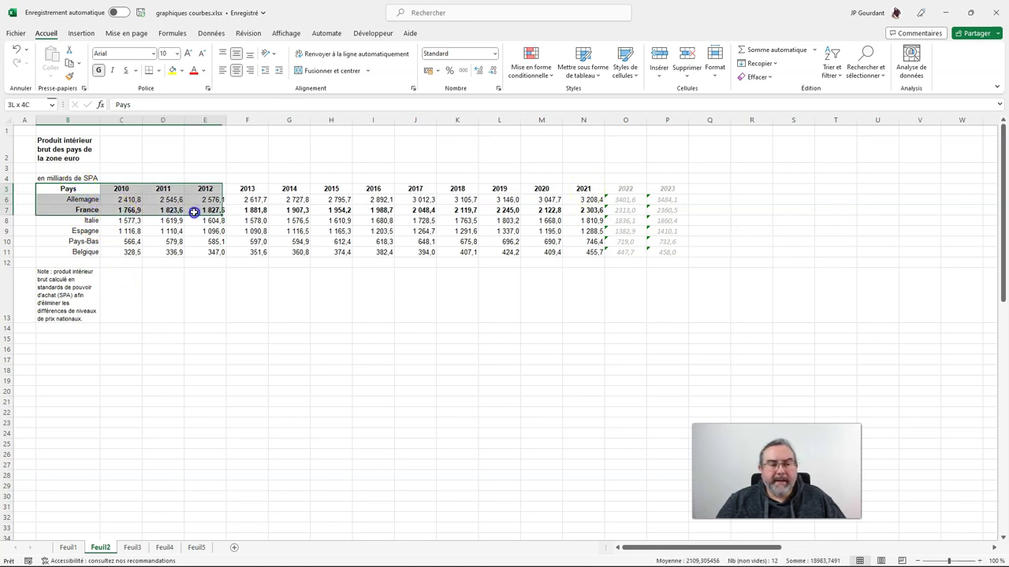
drag(194, 211, 583, 212)
click(80, 33)
click(412, 60)
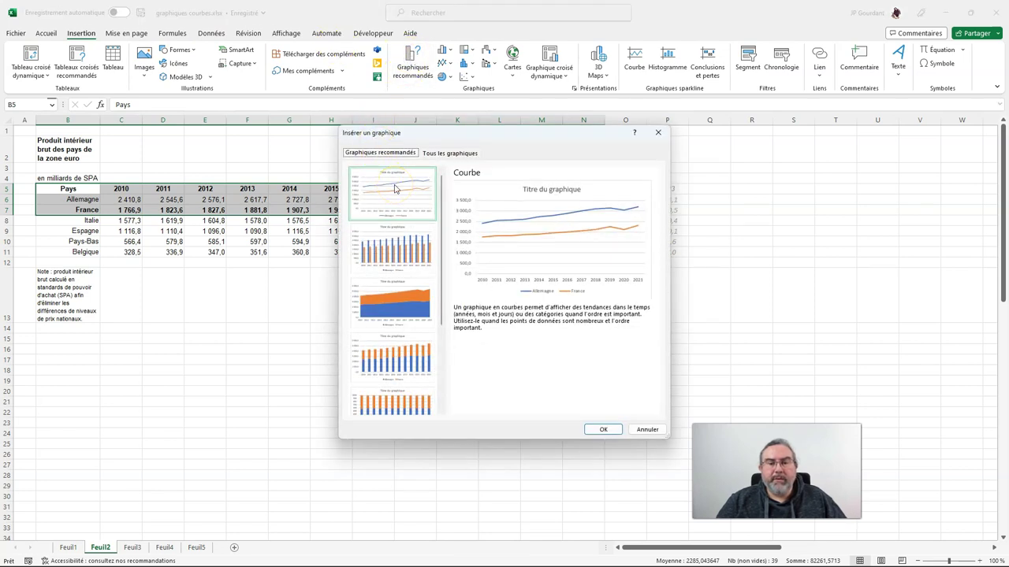
click(398, 191)
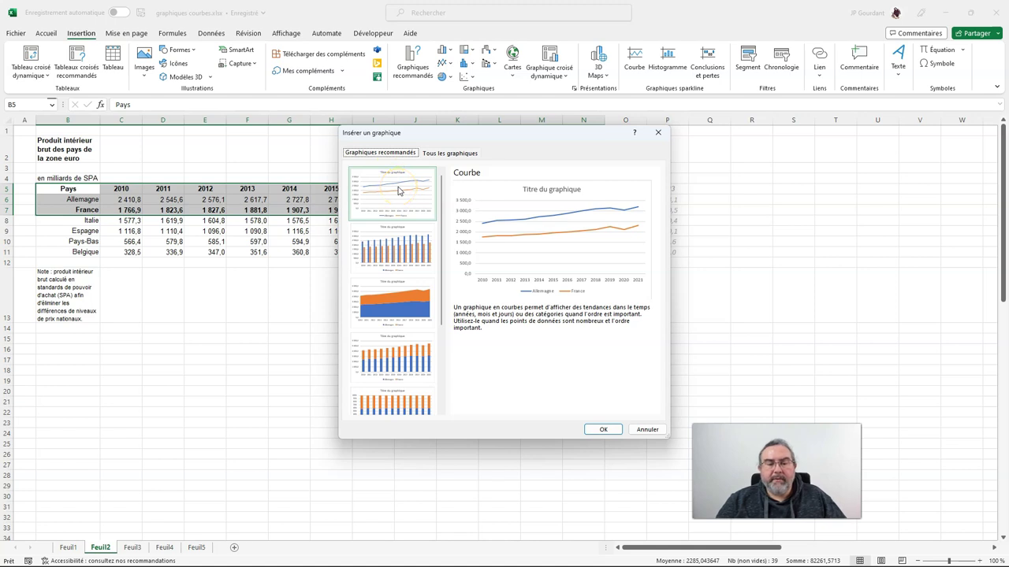
click(608, 429)
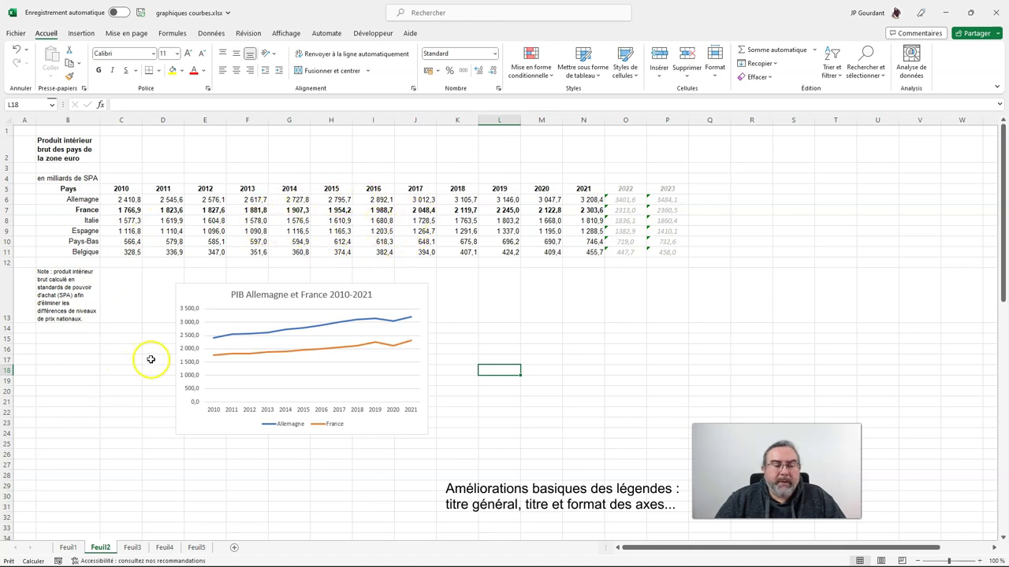
Change the vertical axis number format to whole numbers without decimals
click(193, 337)
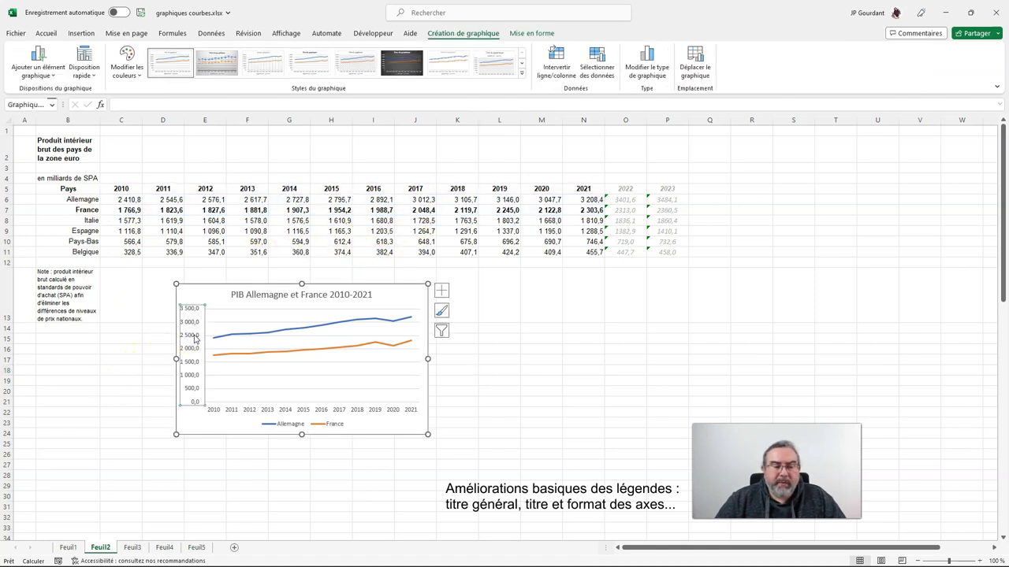
right_click(196, 339)
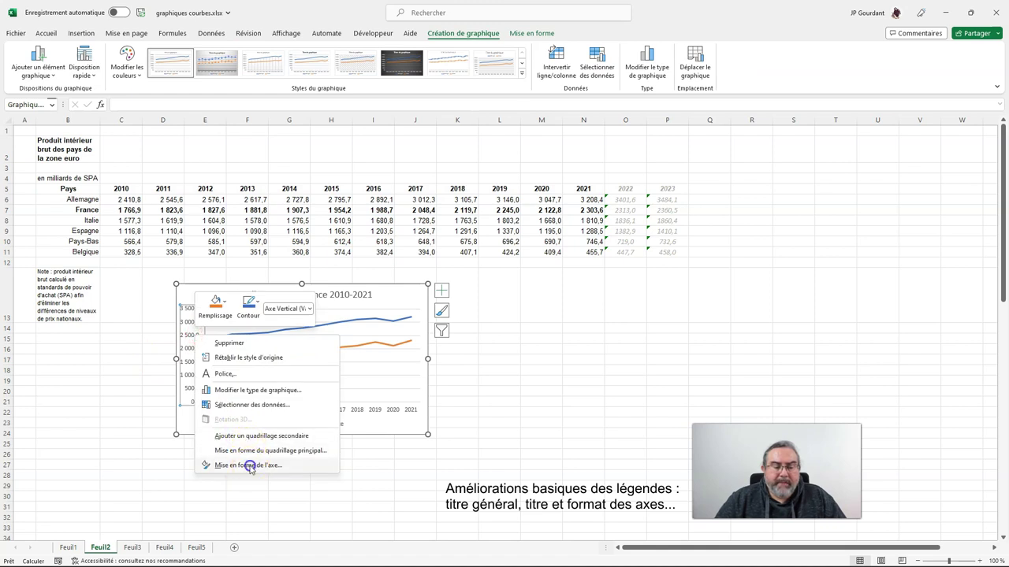
click(248, 466)
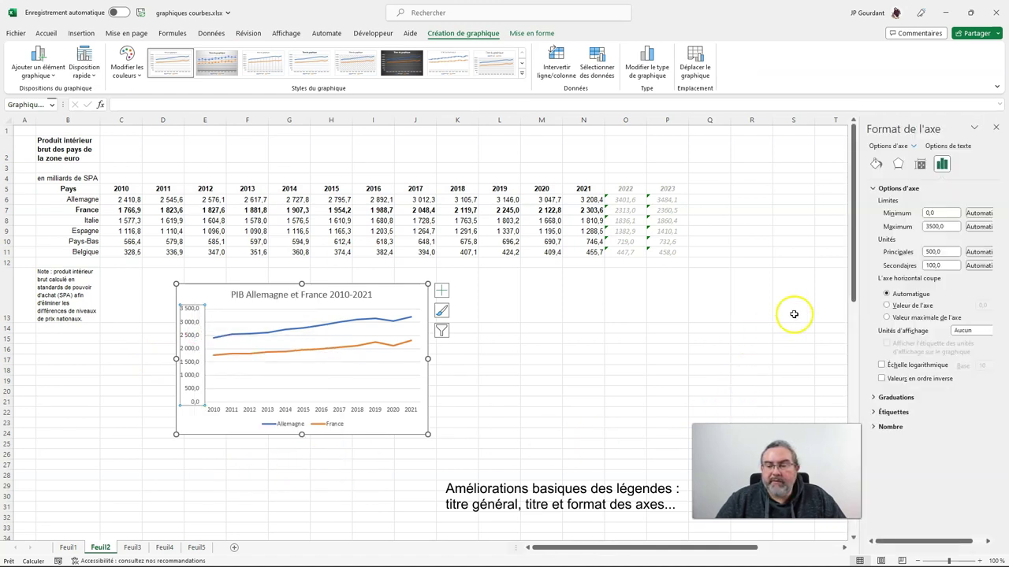
click(886, 427)
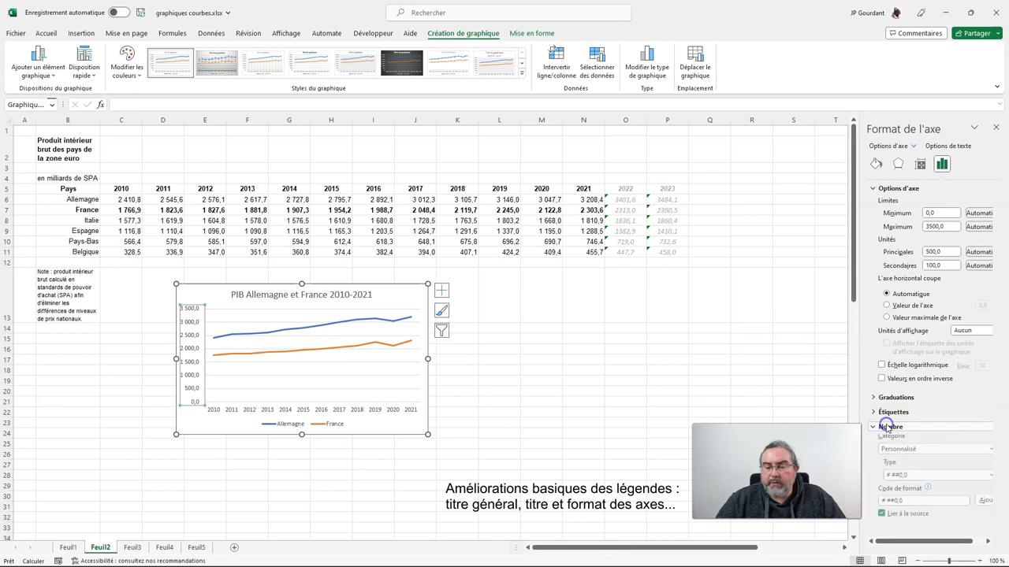
click(909, 504)
click(598, 441)
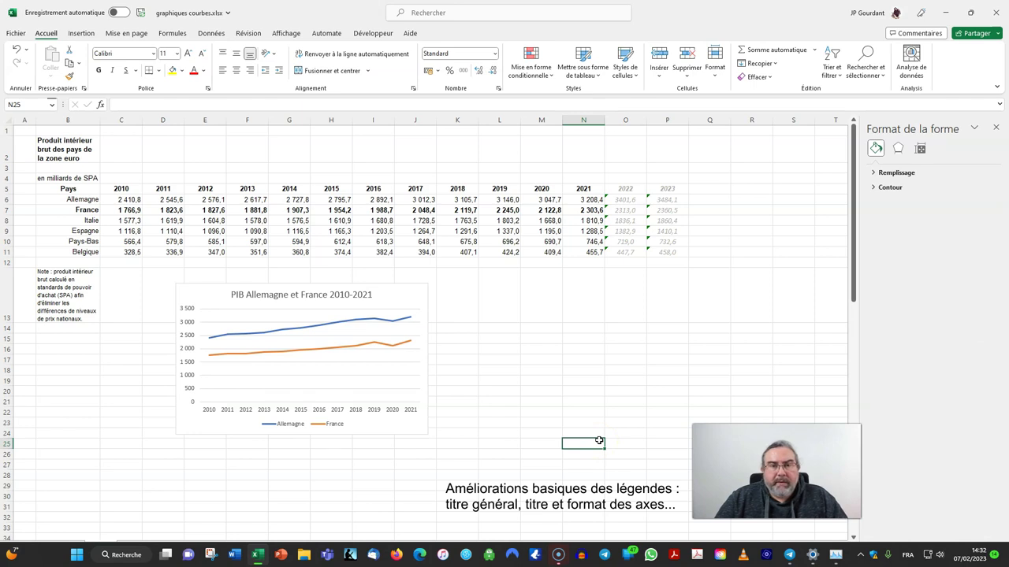
Add the vertical axis title 'PIB (SPA)' to the chart
click(371, 400)
click(443, 290)
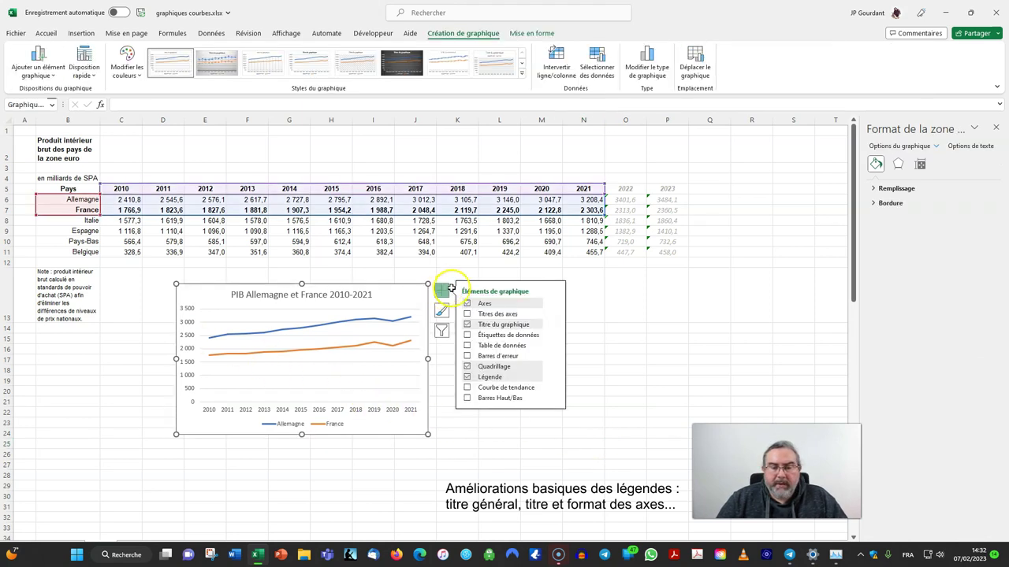
click(554, 314)
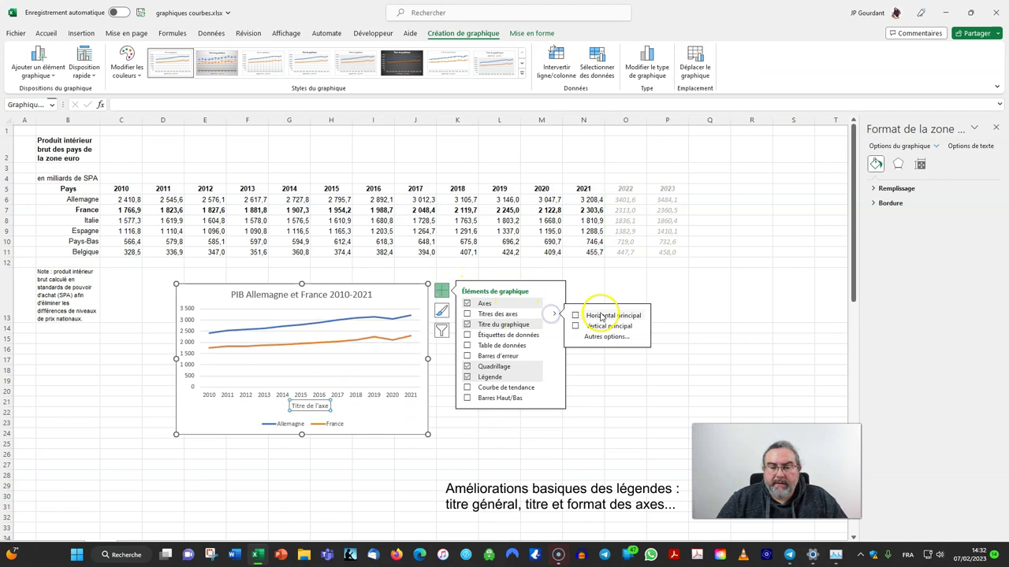
click(592, 325)
click(182, 333)
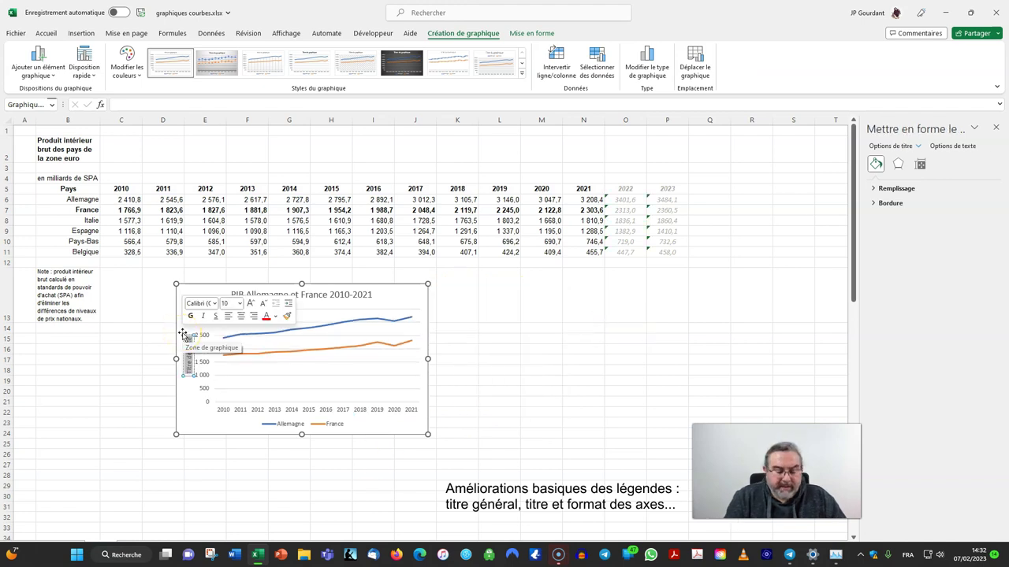
click(208, 334)
text(PIB (SPA))
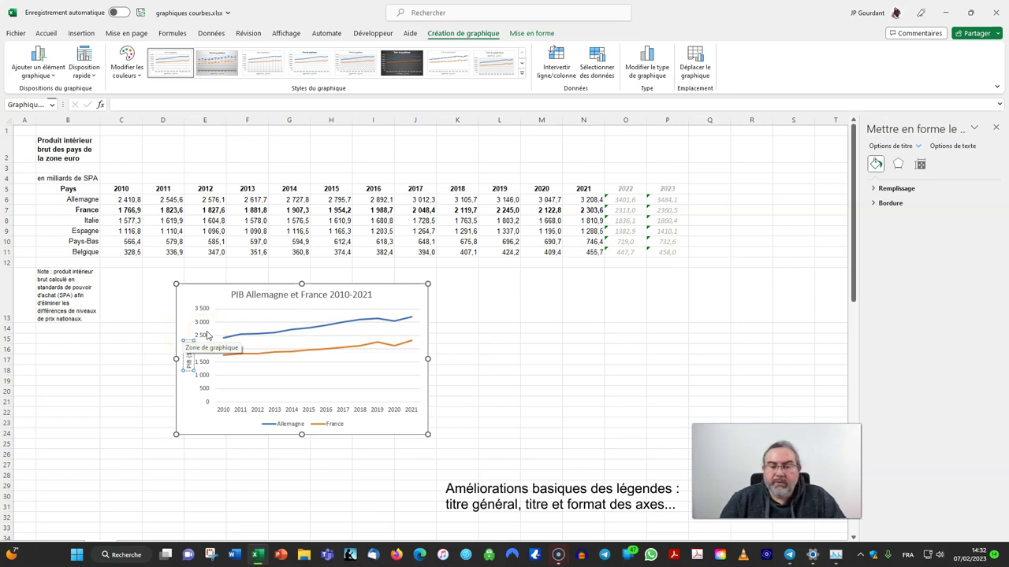
click(458, 338)
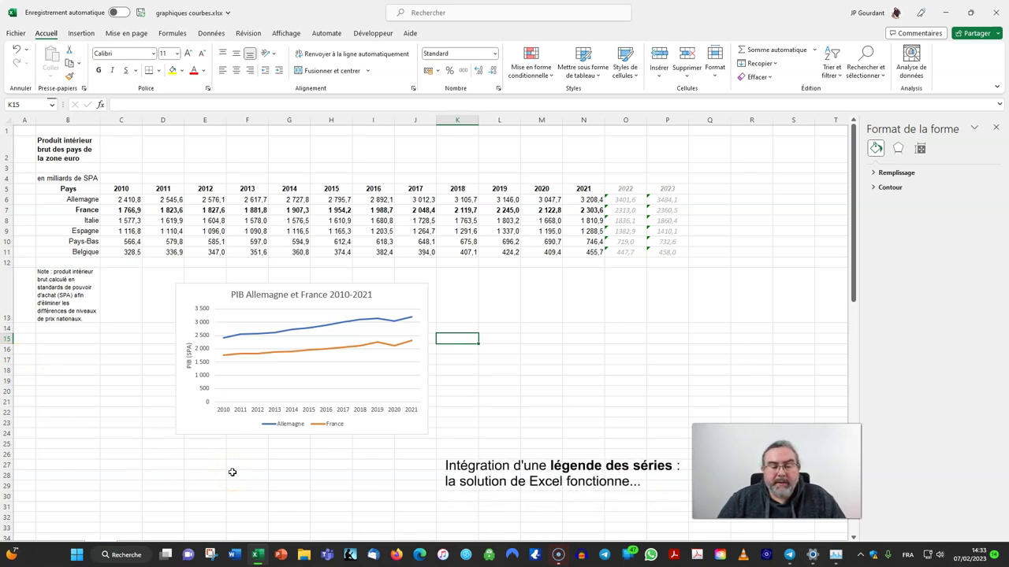
Let the Allemagne/France legend overlap the chart and place it at the plot's lower right
click(286, 424)
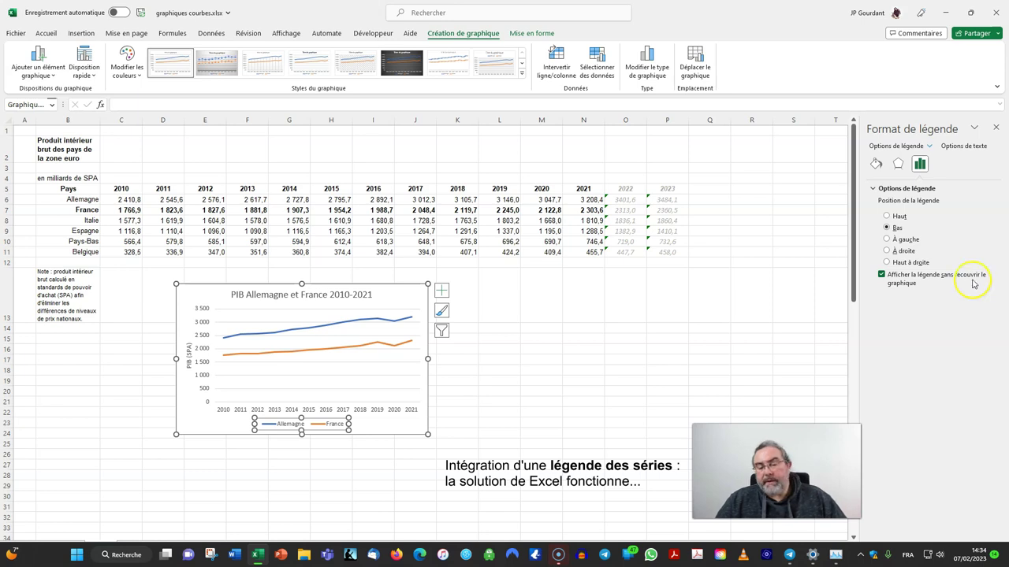
click(896, 281)
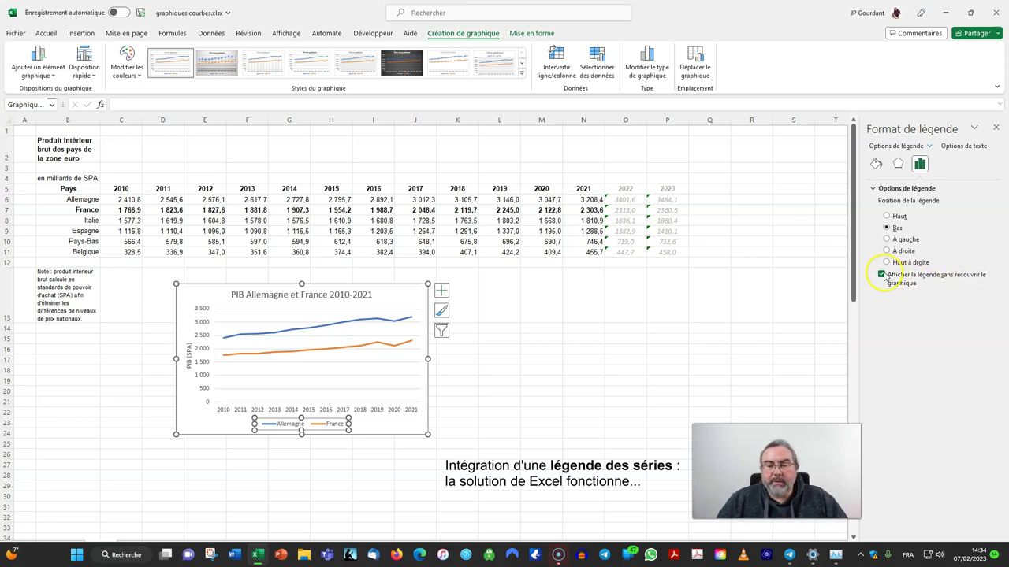
drag(326, 418, 387, 391)
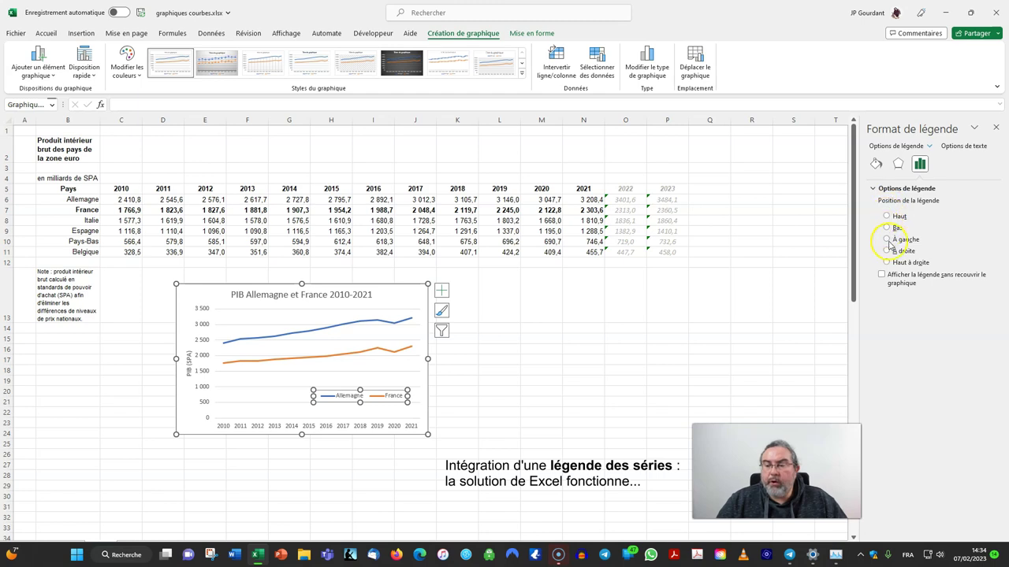
click(886, 263)
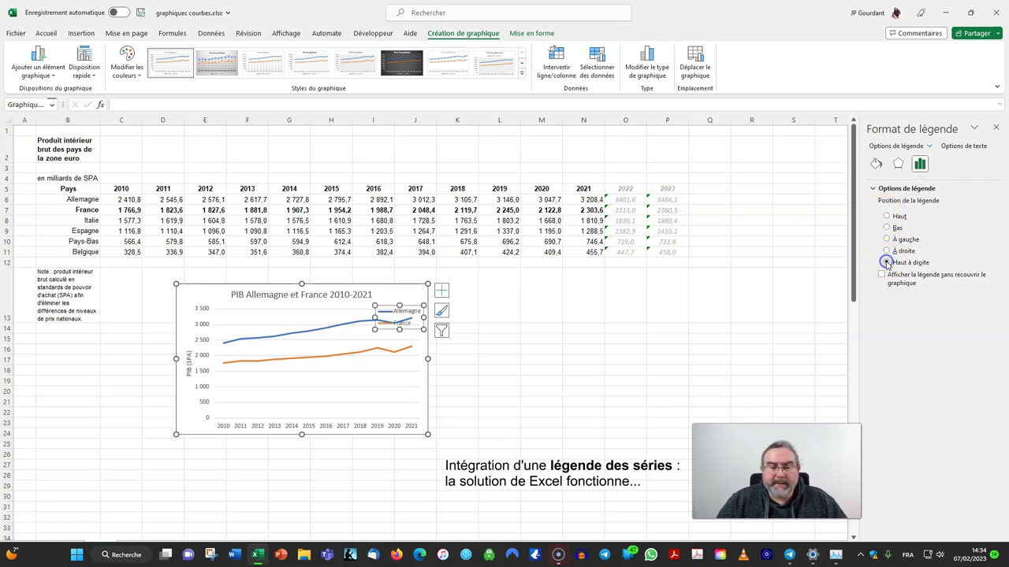
mouse_move(408, 309)
mouse_down()
mouse_move(393, 377)
mouse_move(401, 380)
mouse_up()
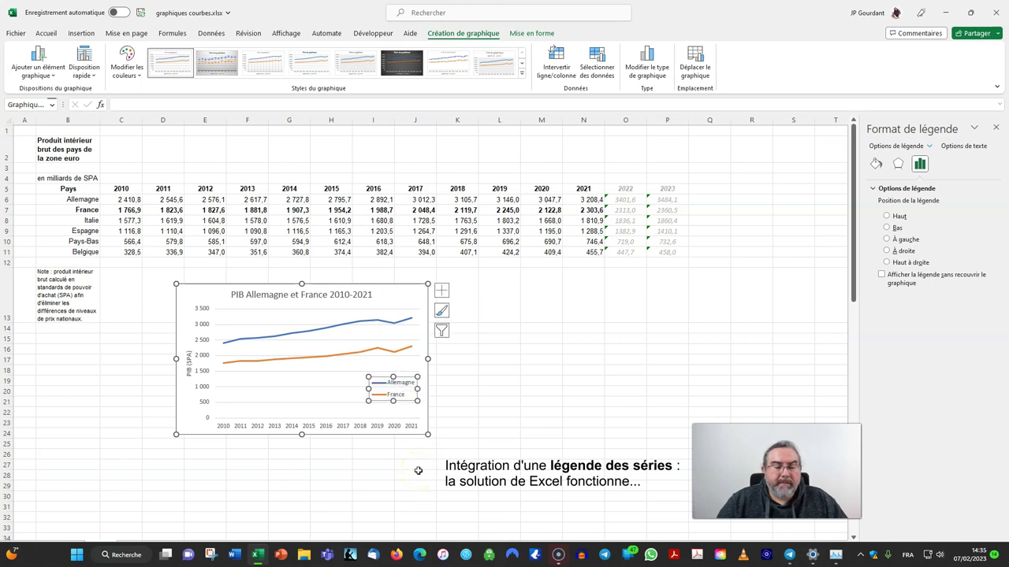
click(524, 424)
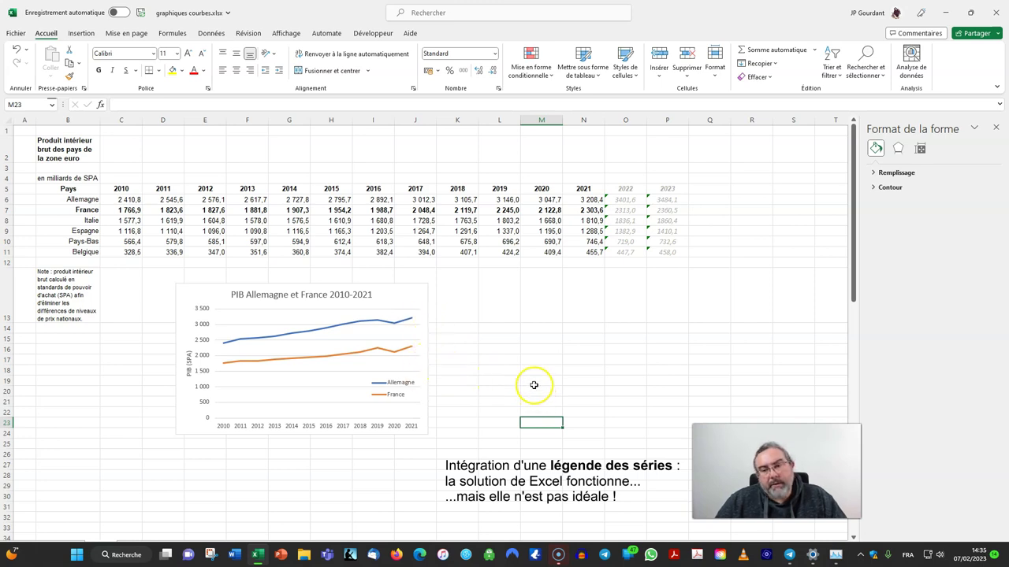
Position the PIB Allemagne et France legend on the right, outside the plot area
click(406, 385)
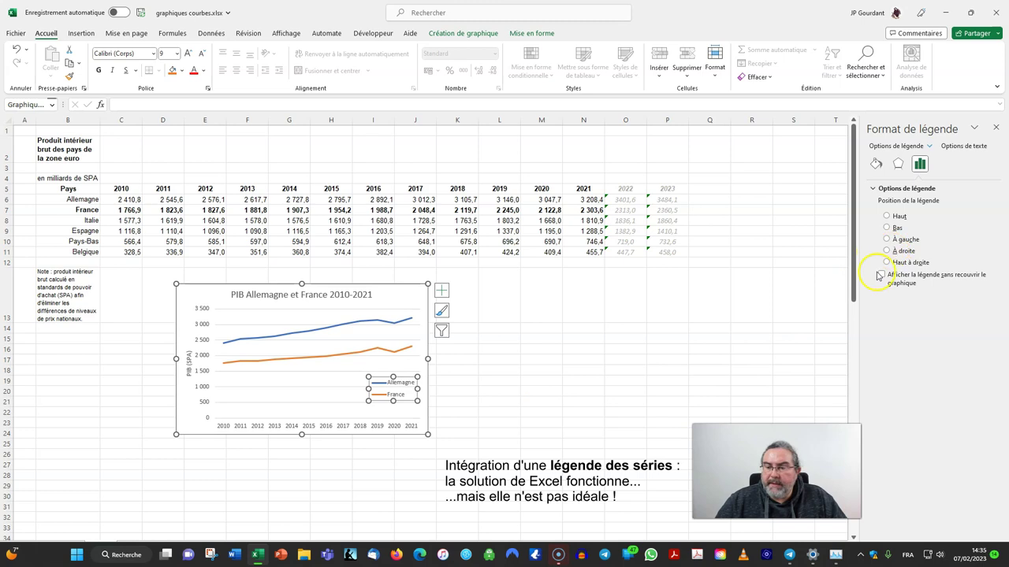
click(880, 274)
click(538, 433)
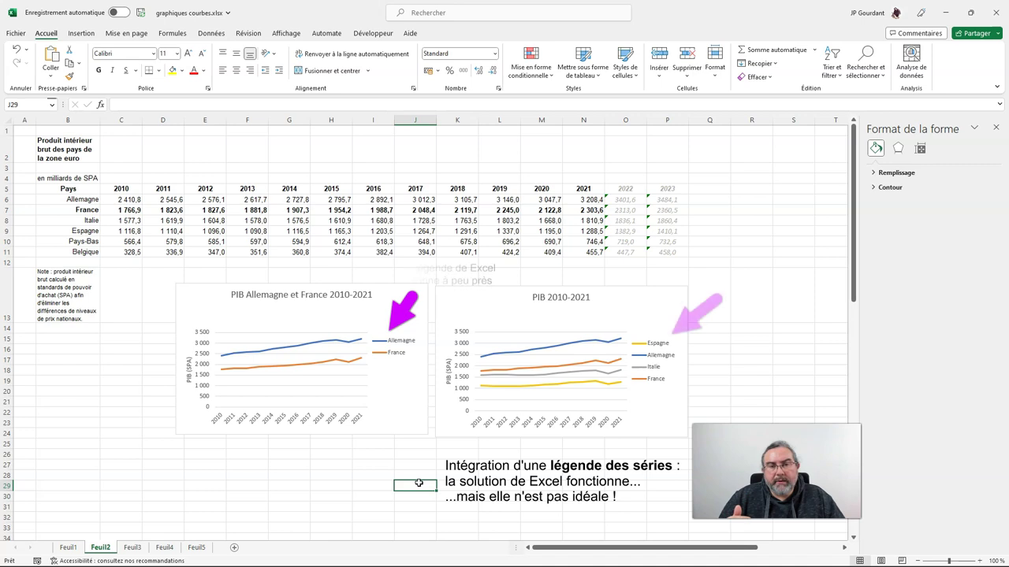
click(630, 420)
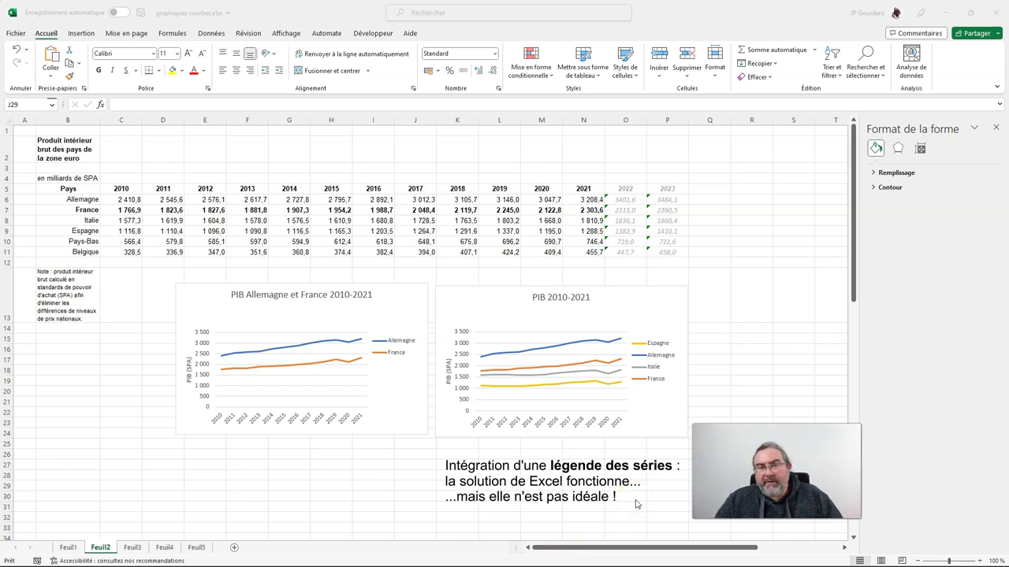
click(639, 495)
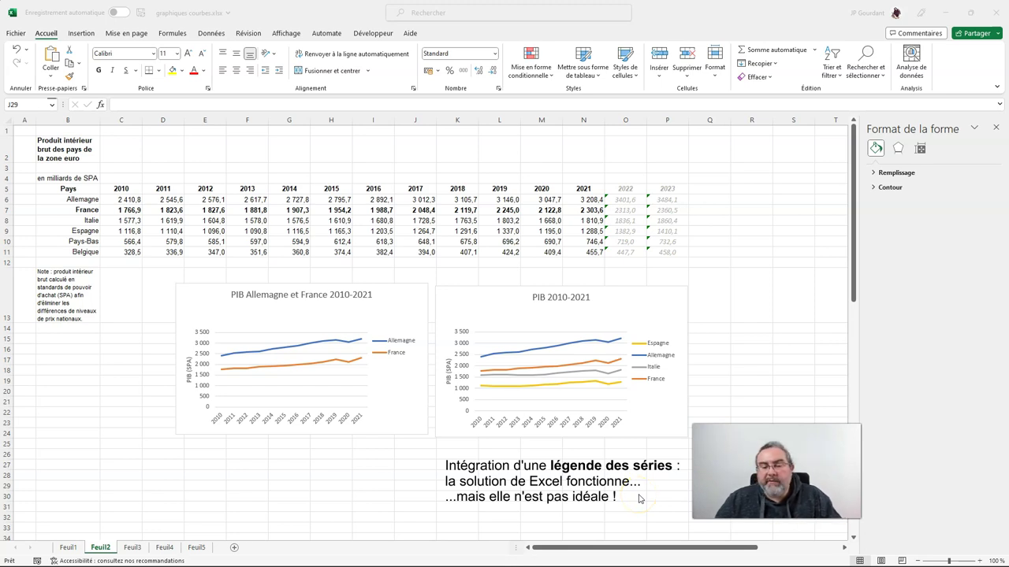
Delete the built-in legend from the PIB 2010-2021 chart
click(651, 360)
key(Delete)
click(653, 428)
click(499, 465)
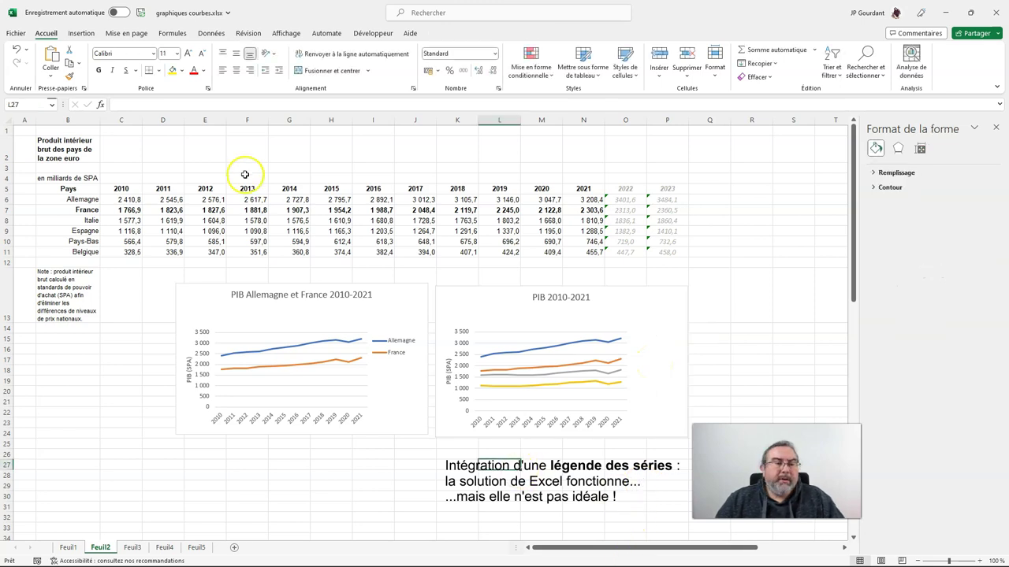
Draw a text box at the chart's right listing Allemagne, France, Italie and Espagne
click(78, 33)
key(alt+n)
key(x)
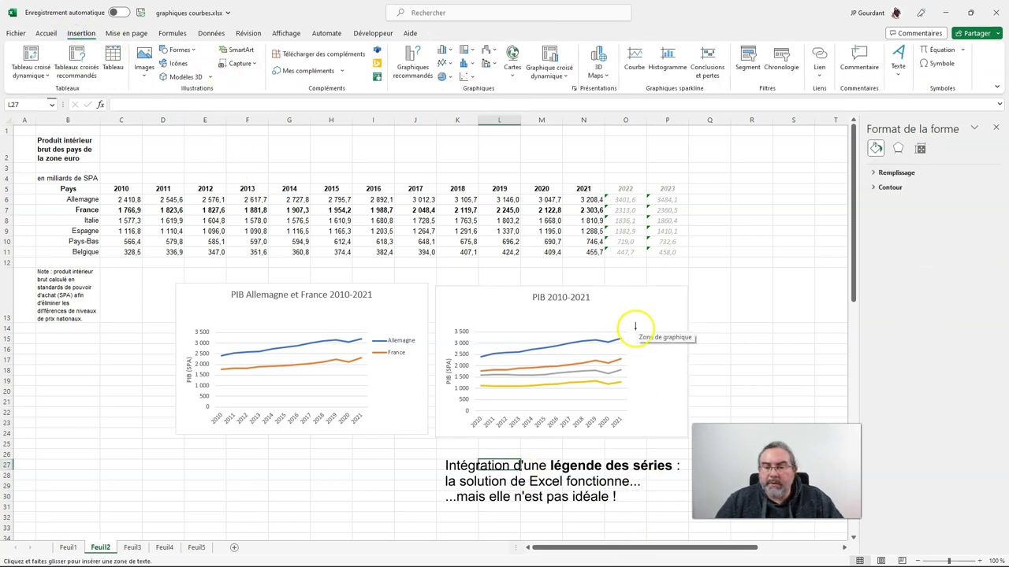
drag(634, 331, 677, 391)
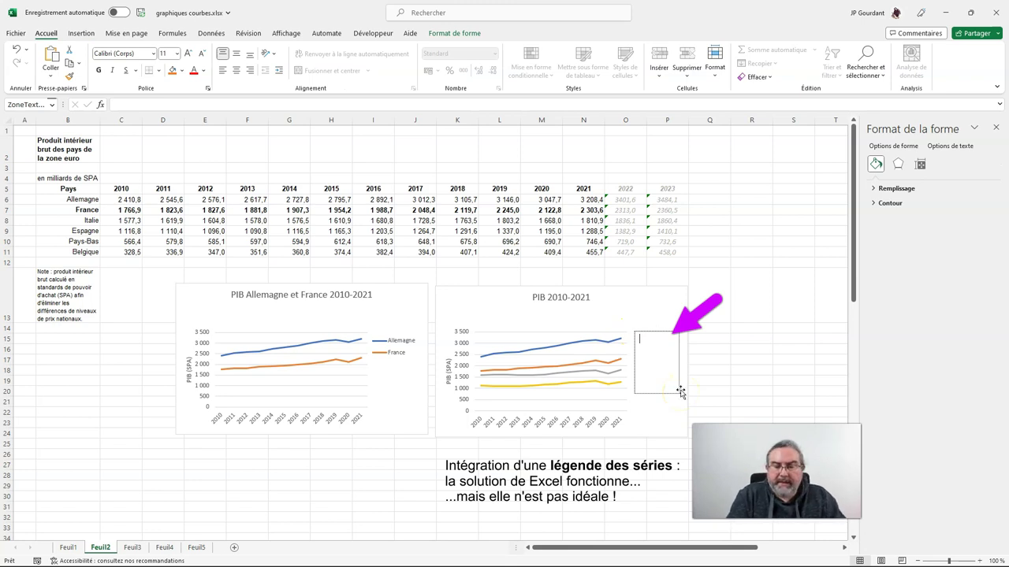
text(Italie)
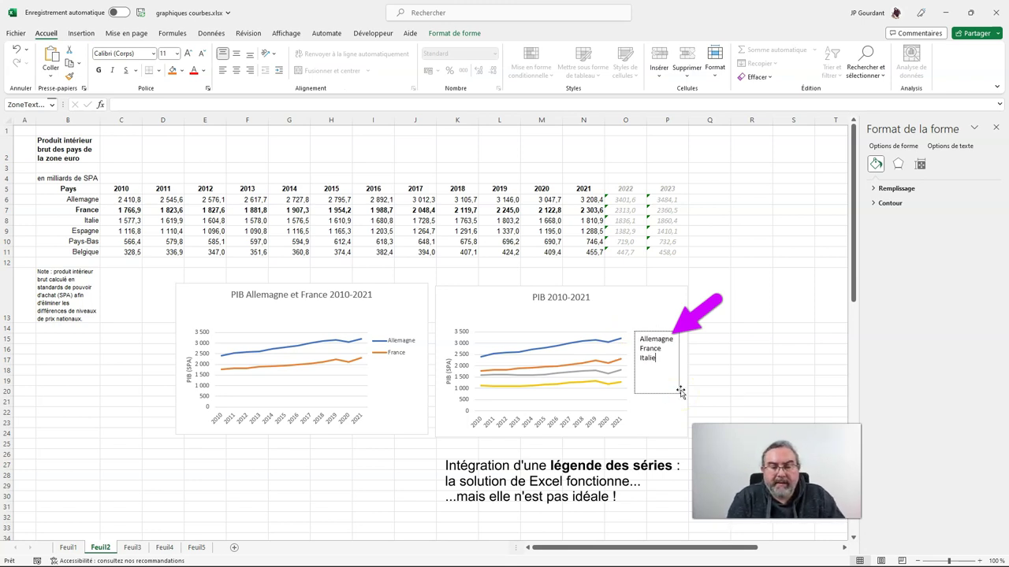
key(Return)
text(Espagne)
click(668, 392)
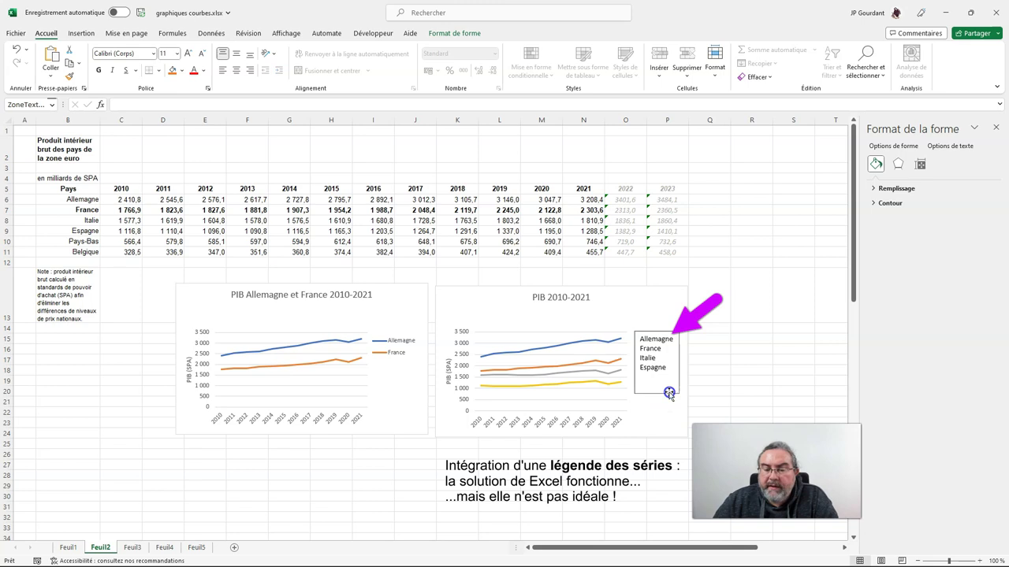
Set the country list to 10,5 points and colour Allemagne blue like its line
right_click(662, 334)
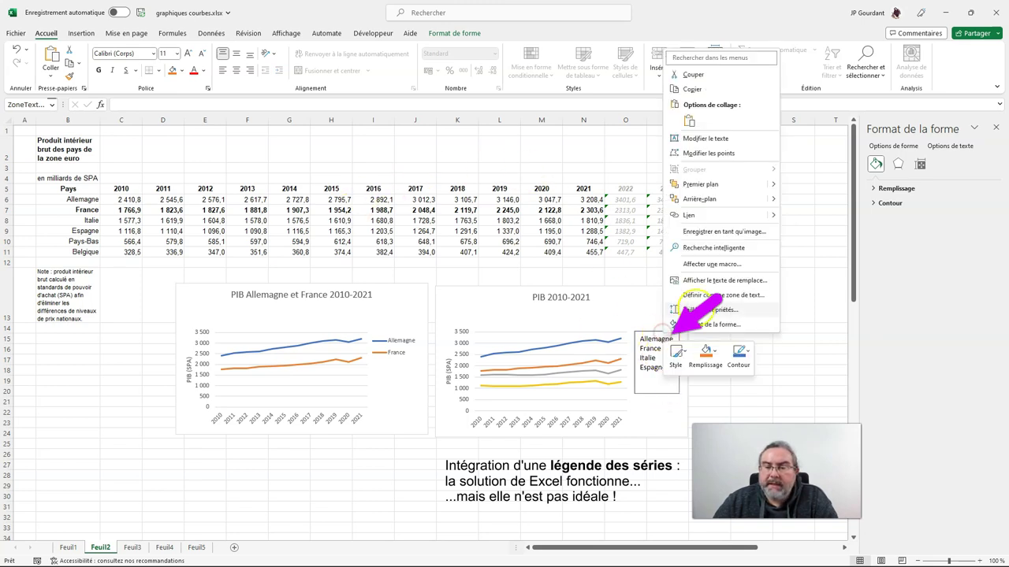
key(Escape)
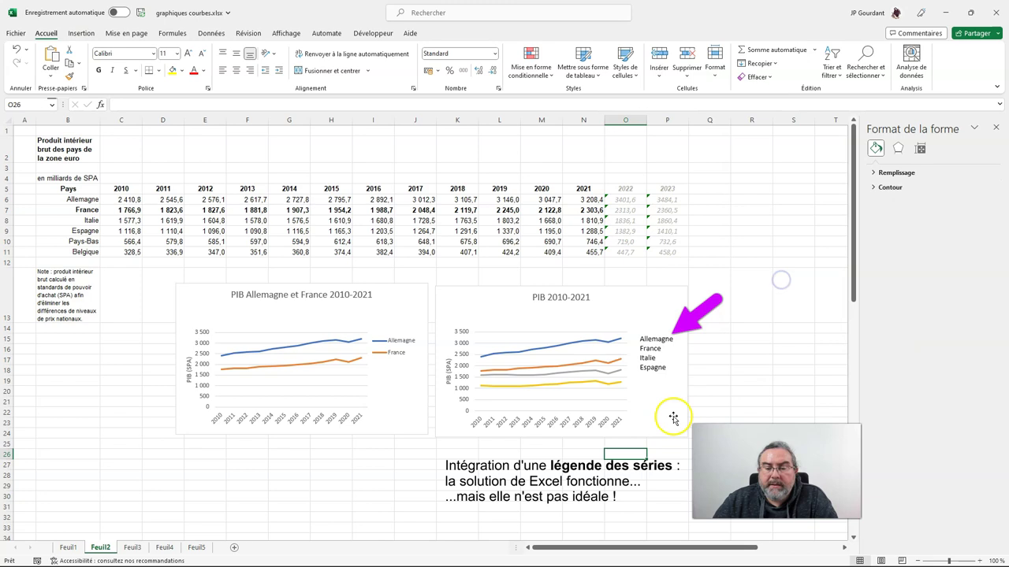
click(201, 52)
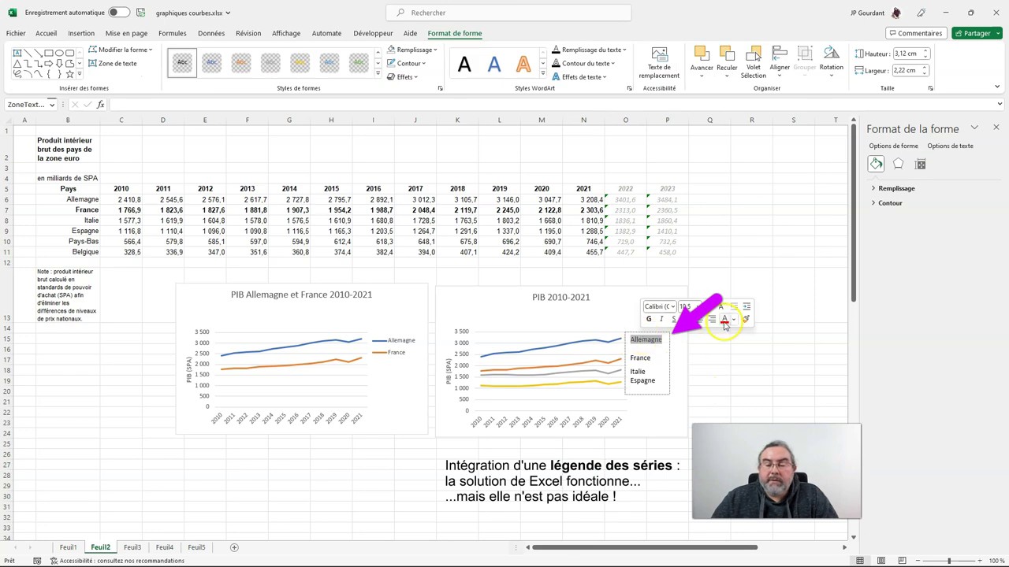
click(732, 320)
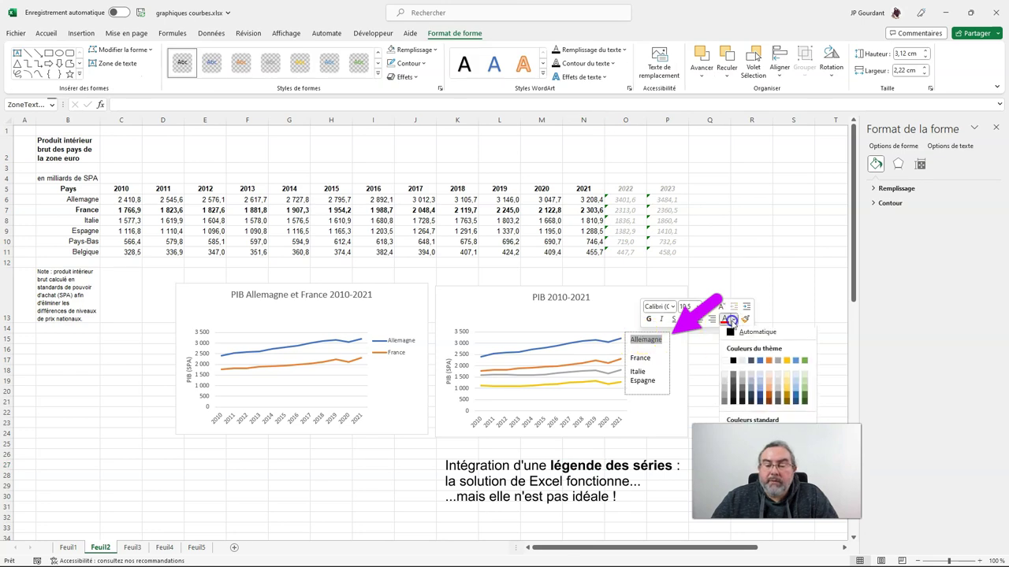
click(759, 364)
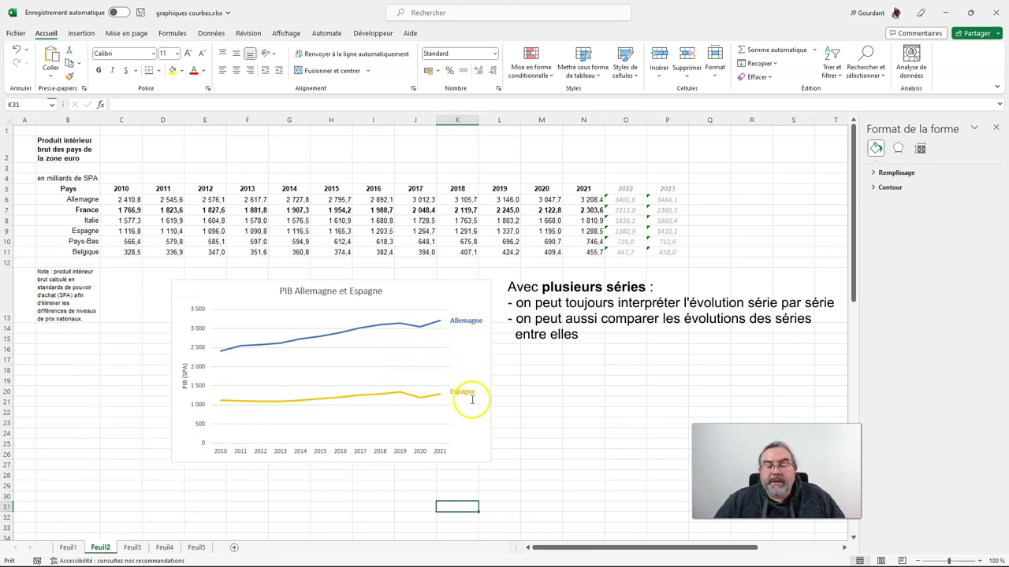
Extend the PIB Allemagne et Espagne chart's data to the 2022 and 2023 columns
click(613, 409)
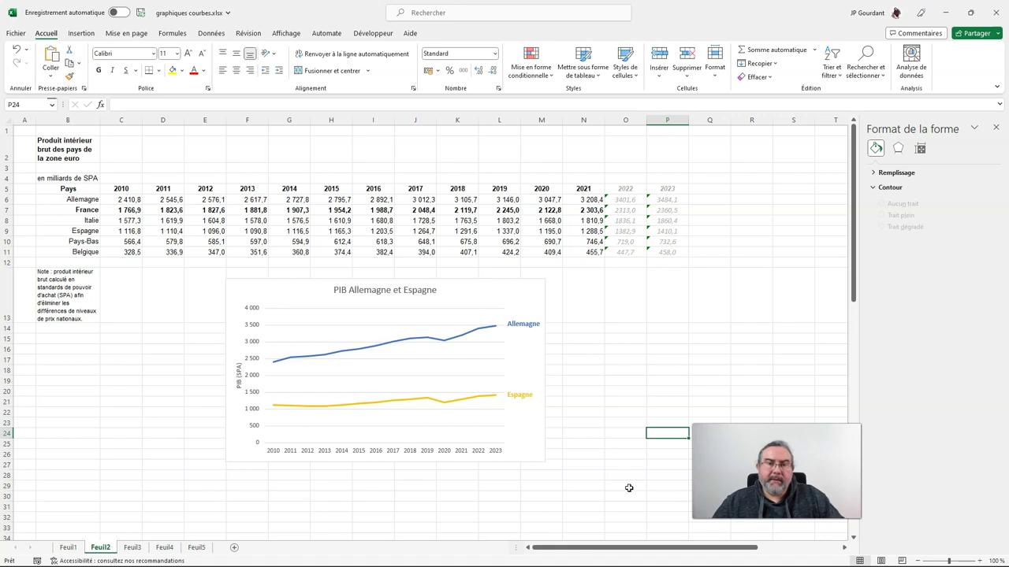
click(622, 502)
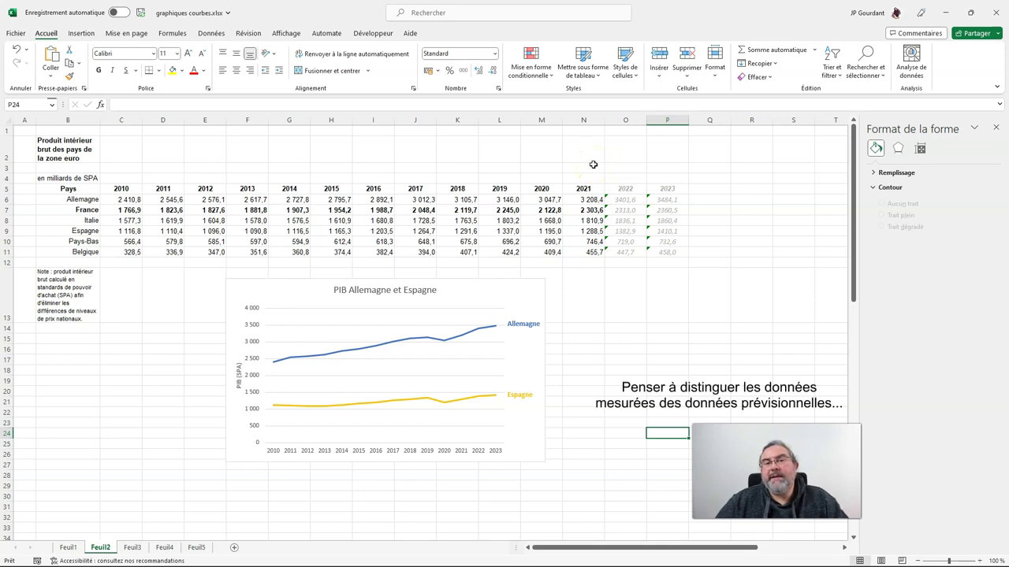
Make the Allemagne line's 2022–2023 forecast stretch dotted
click(488, 329)
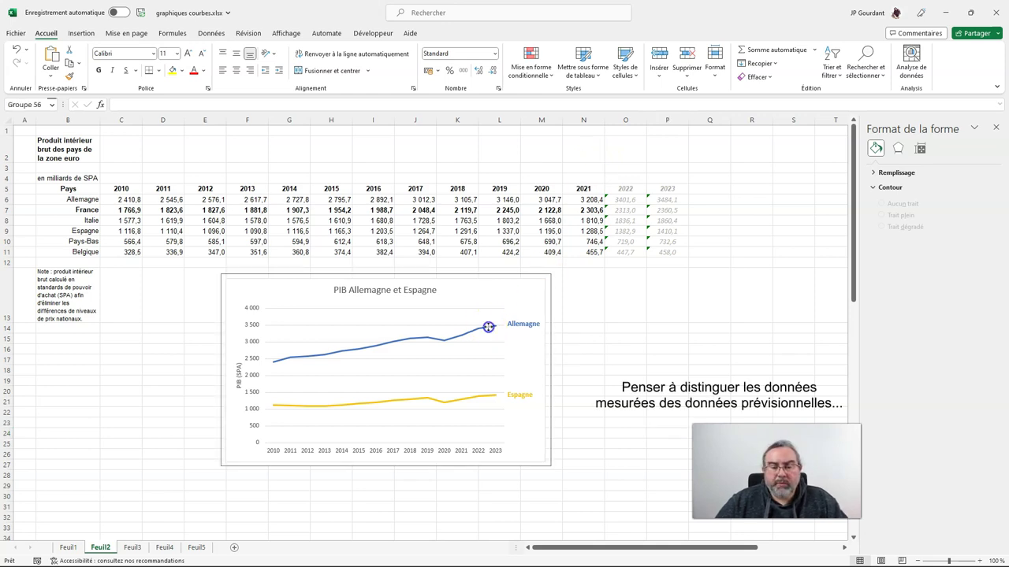
click(489, 329)
click(491, 327)
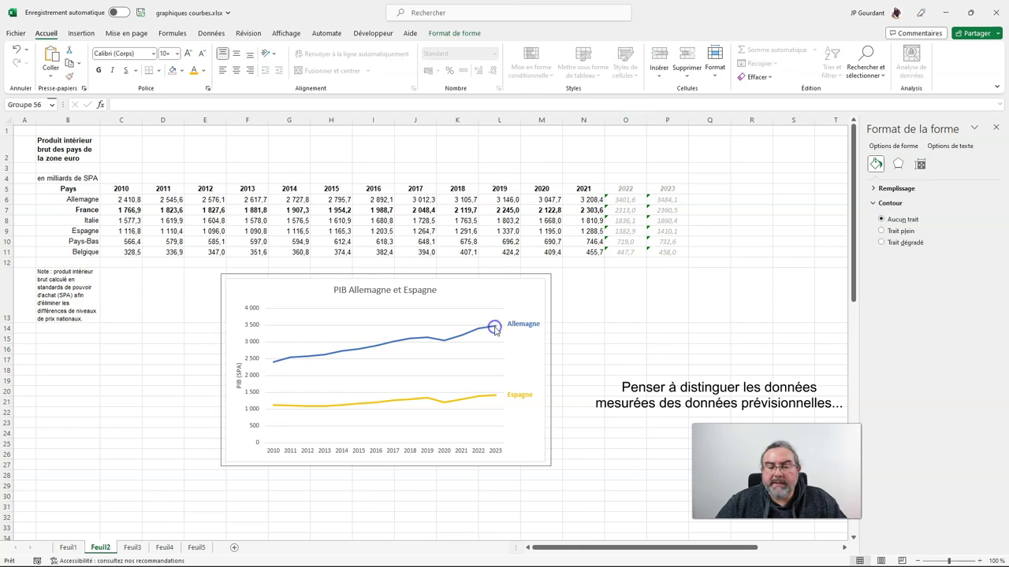
click(494, 327)
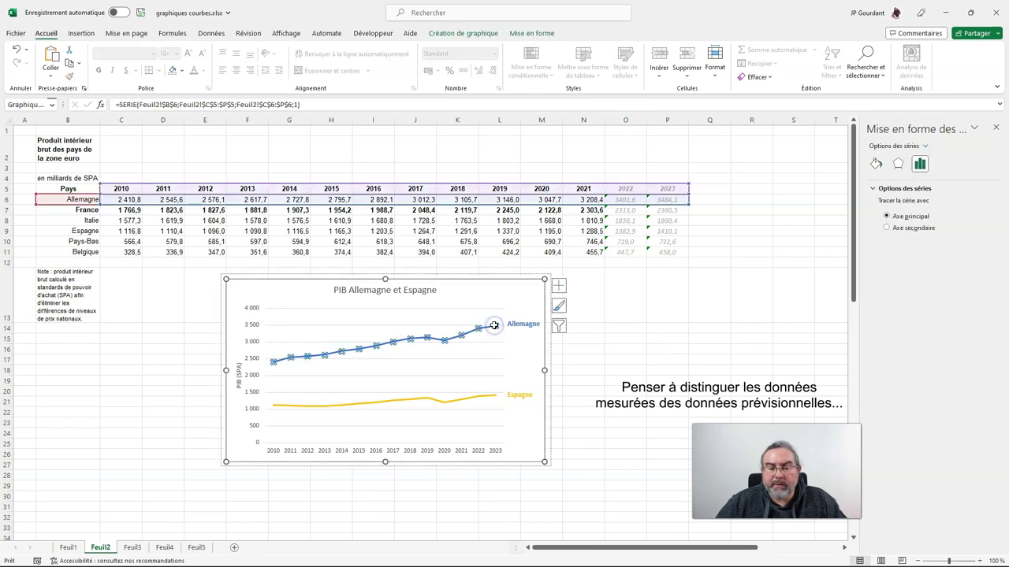
click(876, 163)
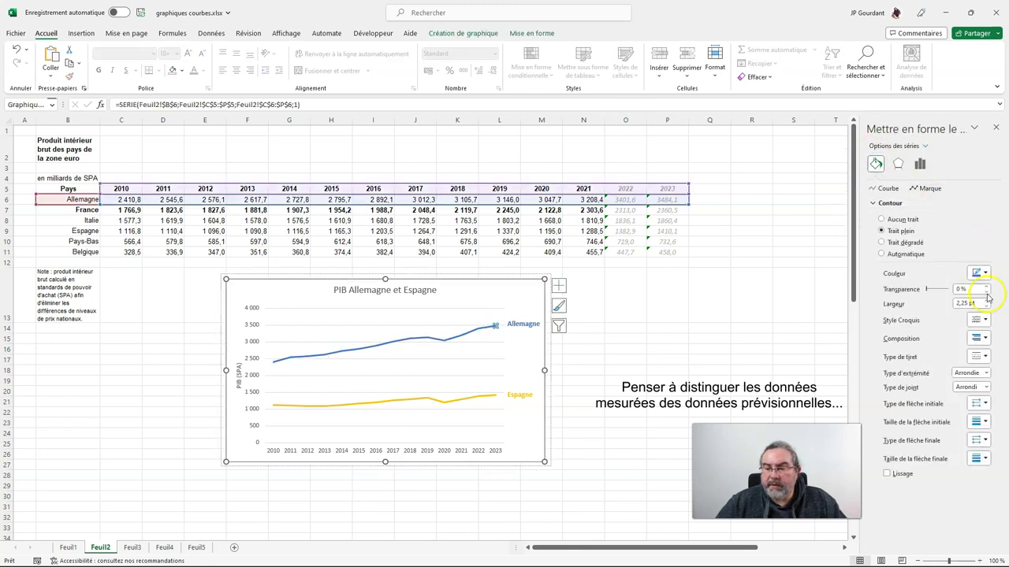
click(983, 360)
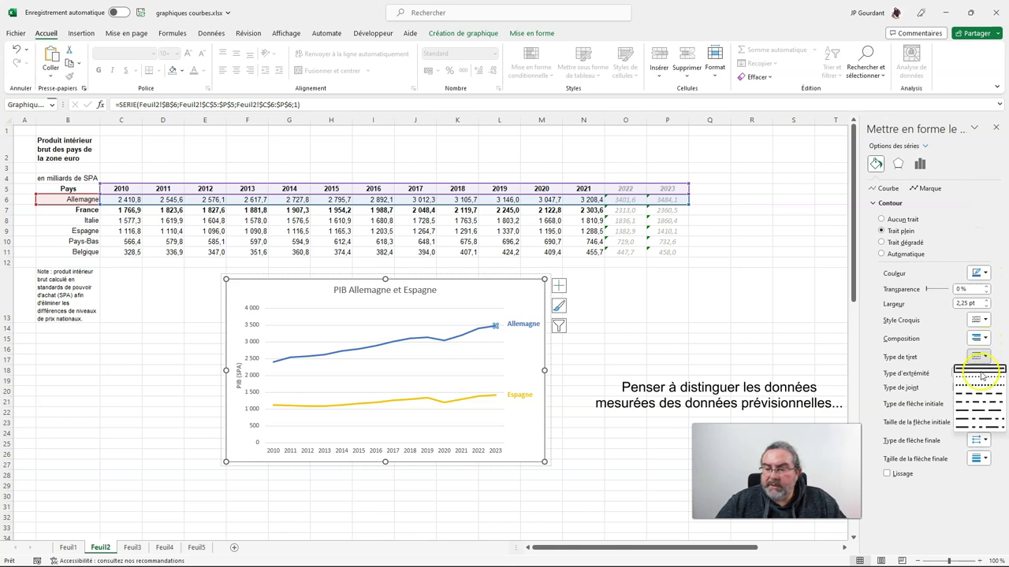
click(978, 385)
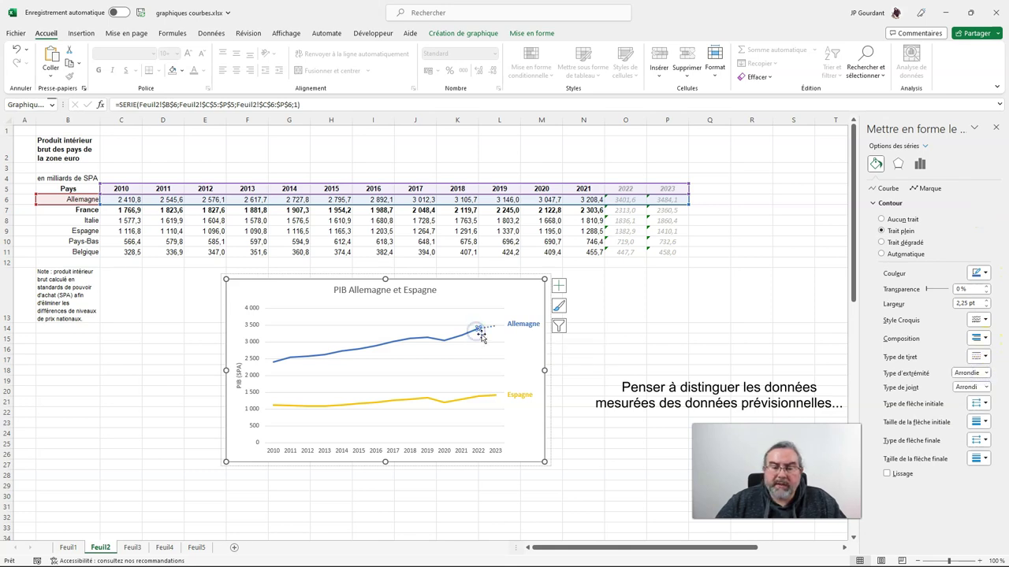
click(982, 359)
Apply the same dotted dash style to the Espagne forecast stretch
click(909, 377)
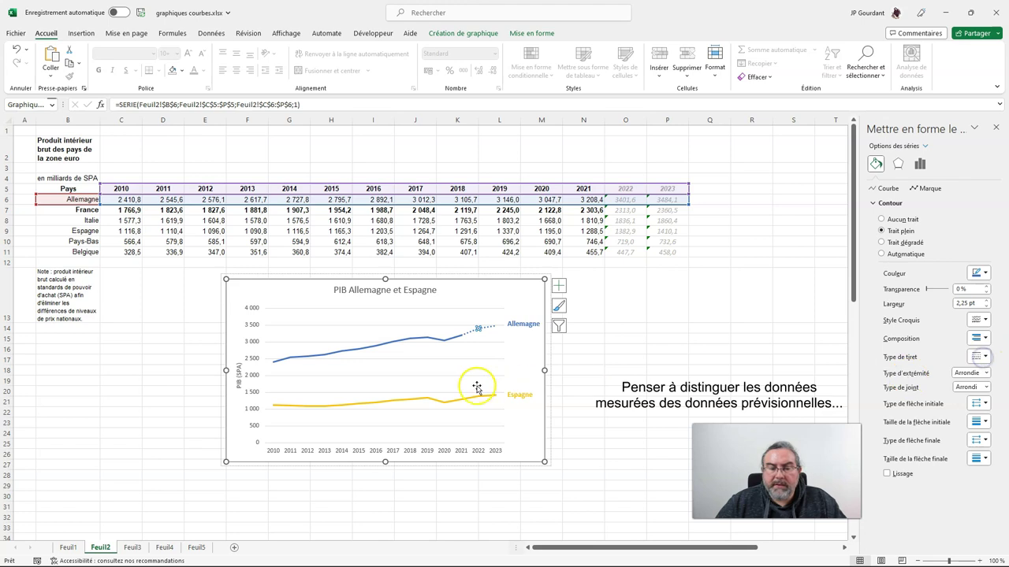
click(488, 400)
key(F4)
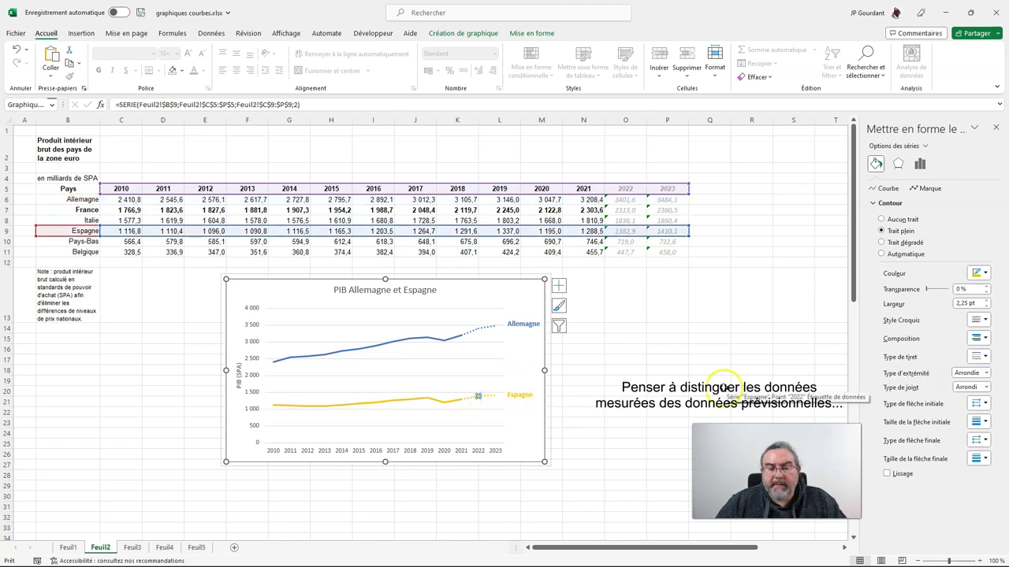
click(725, 390)
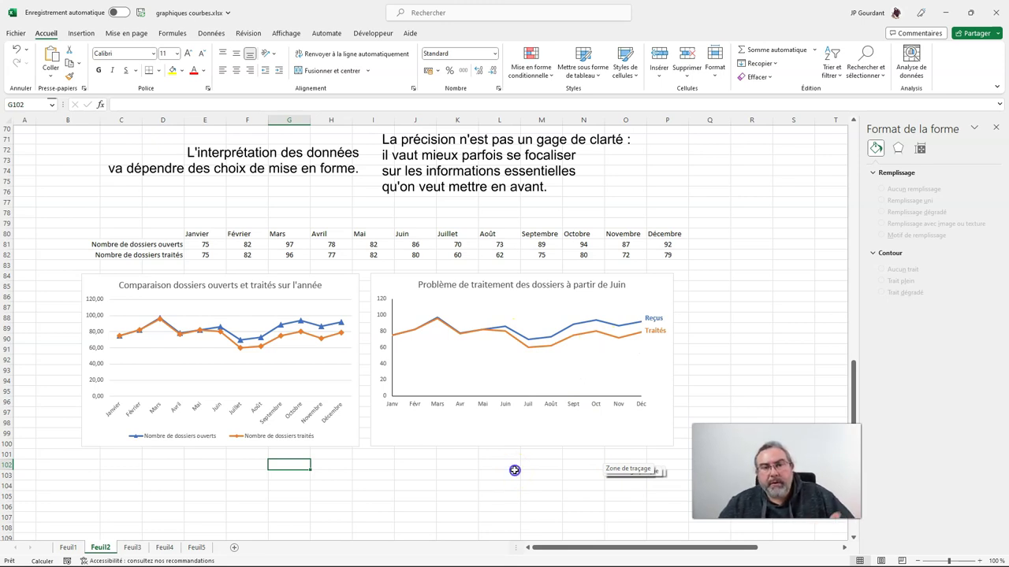
Return to the GDP table and the PIB Allemagne et France chart at the top of Feuil2
key(Page_Up)
key(Page_Up)
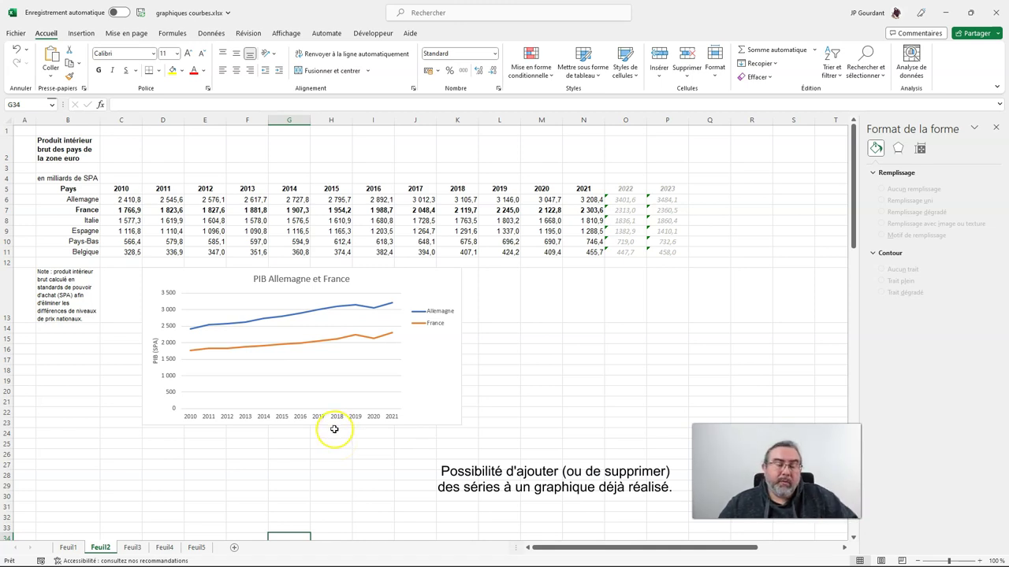
Add an Italie series to the chart, named from B8 with values C8:N8
click(428, 322)
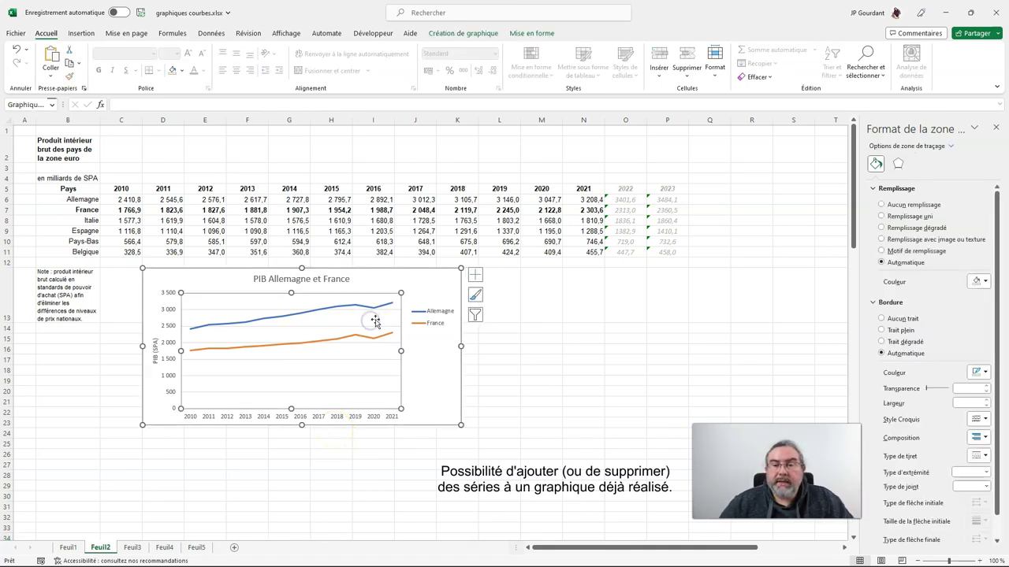
click(478, 33)
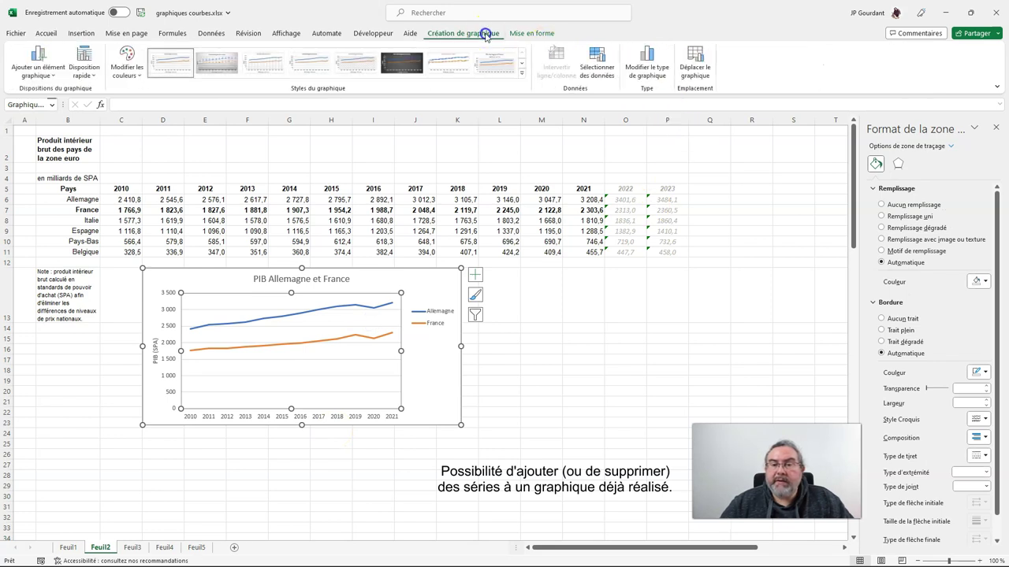
click(606, 59)
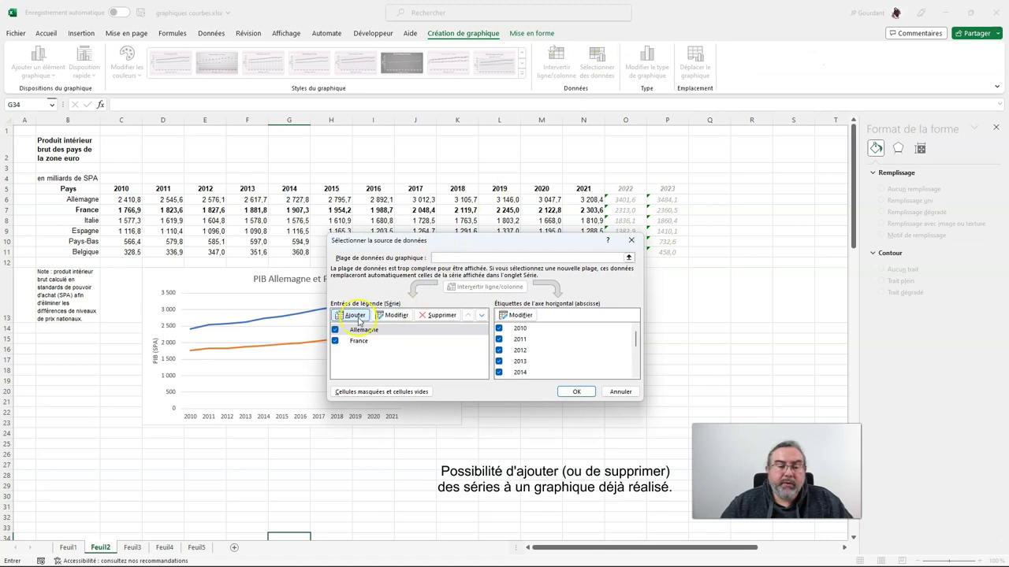
click(356, 316)
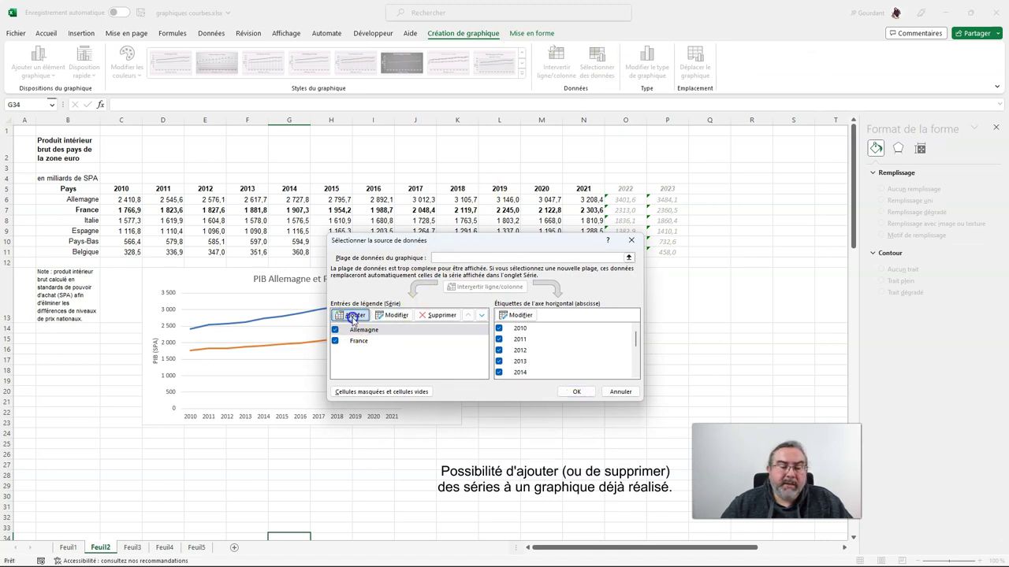
click(88, 221)
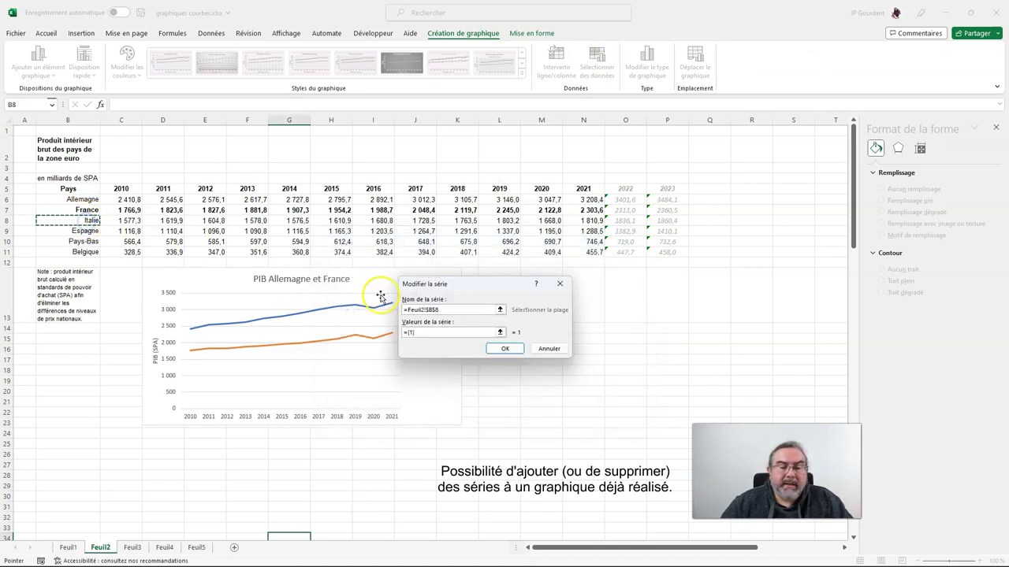
click(500, 331)
drag(128, 220, 590, 221)
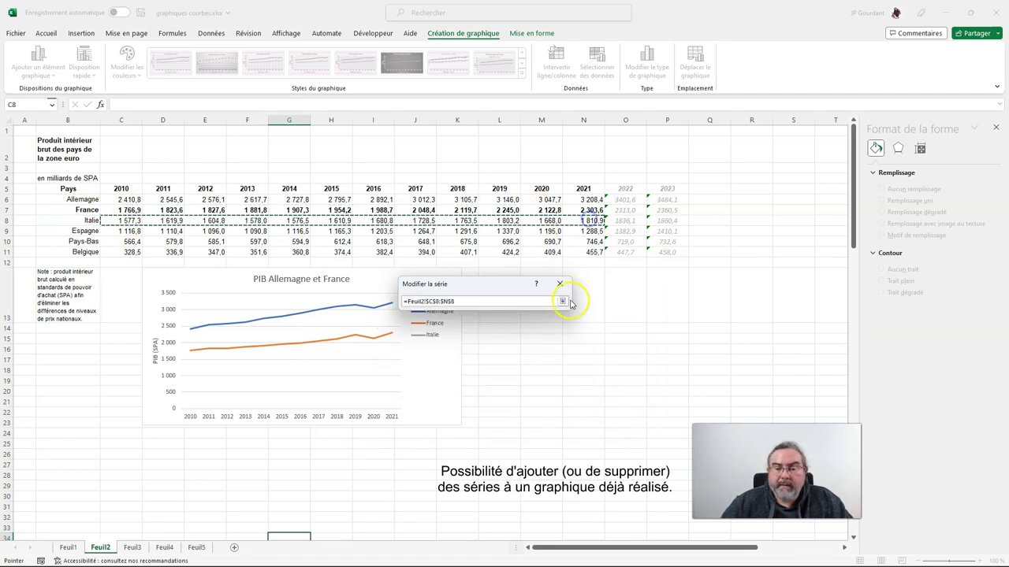
click(562, 301)
click(516, 377)
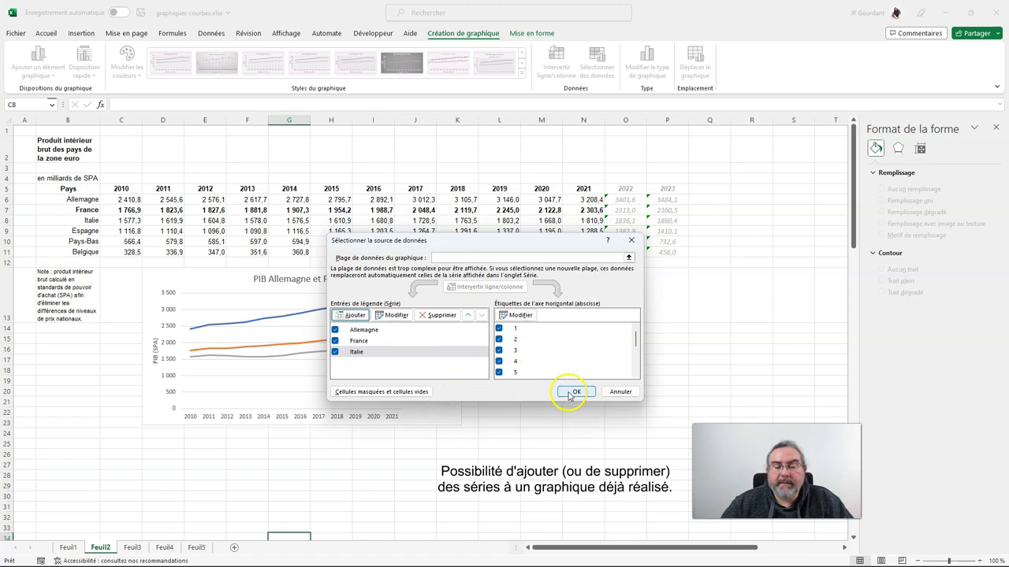
click(576, 392)
click(416, 434)
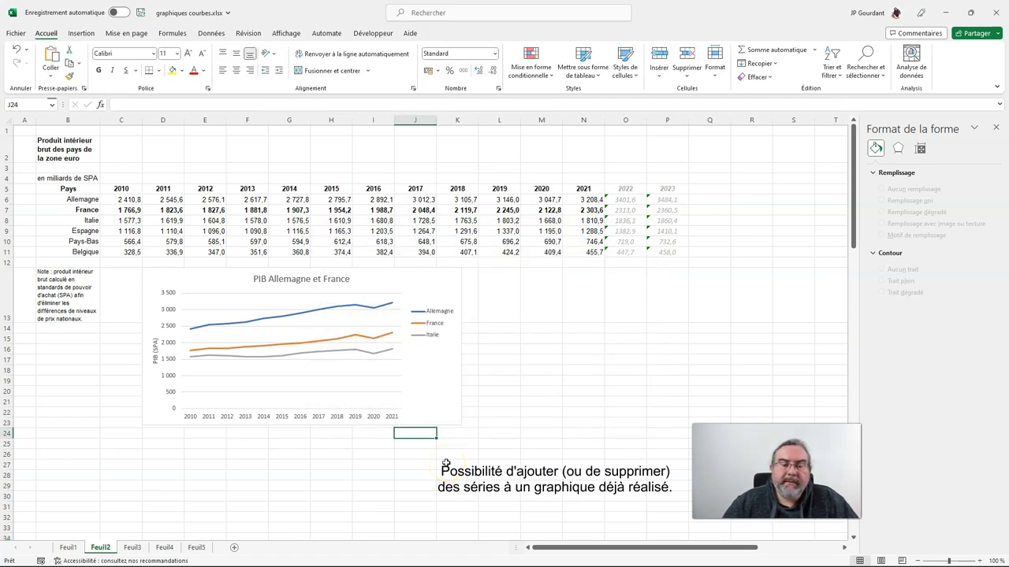
Extend the chart's source range to row 11, adding Espagne, Pays-Bas and Belgique lines
click(361, 324)
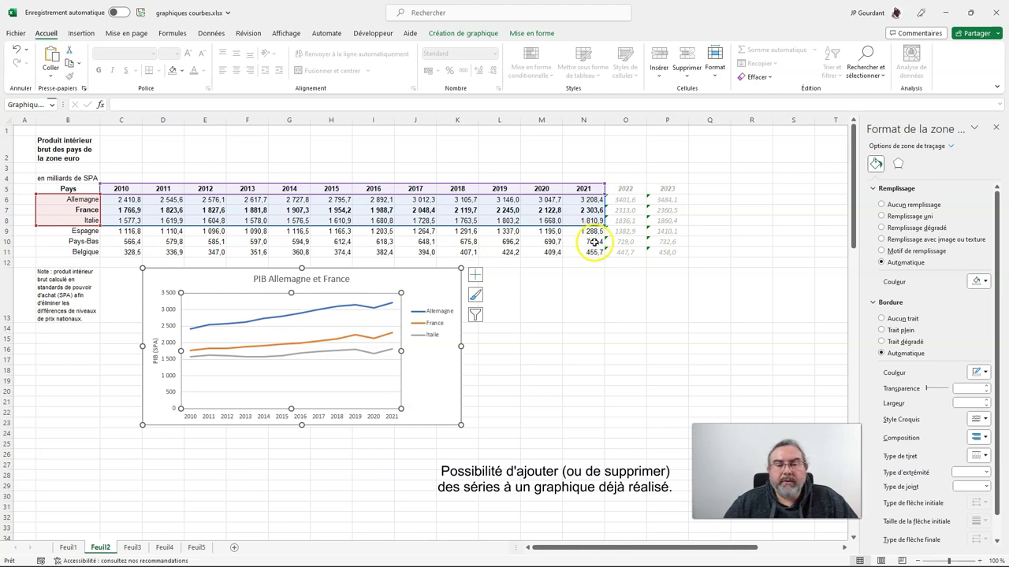
drag(604, 224, 602, 256)
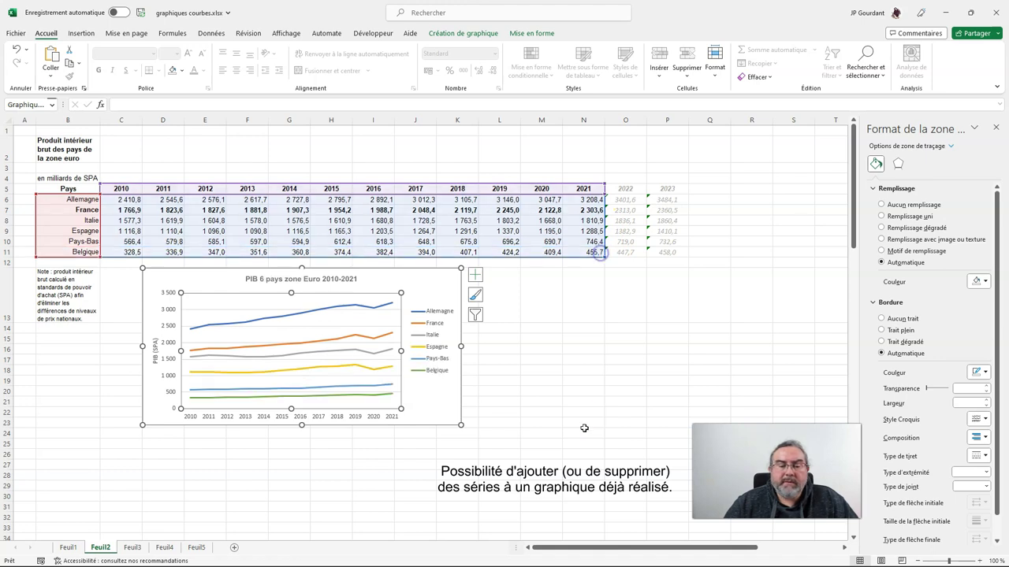
click(572, 403)
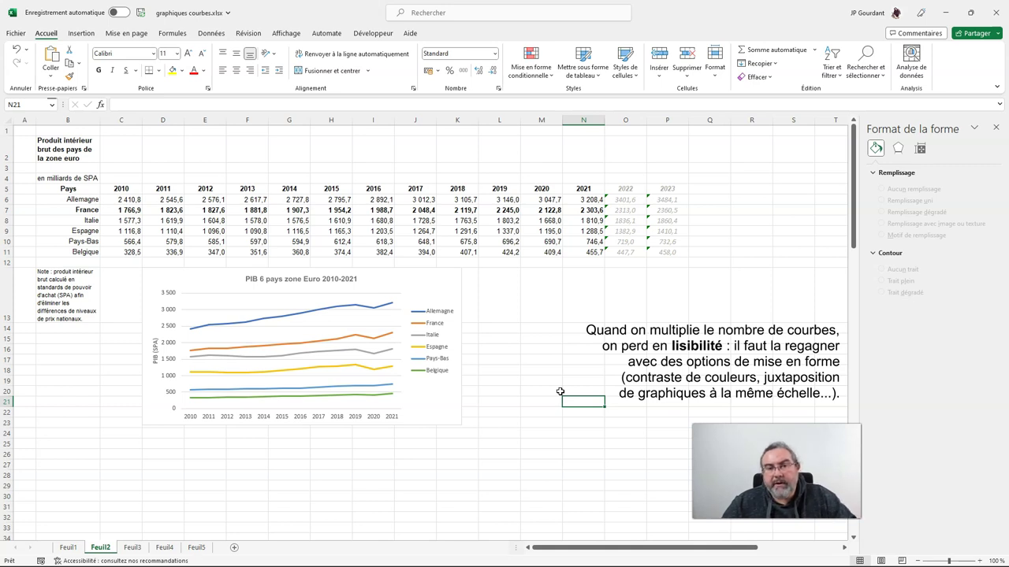
Select the Allemagne line in the six-country chart to start recolouring the series
key(Left)
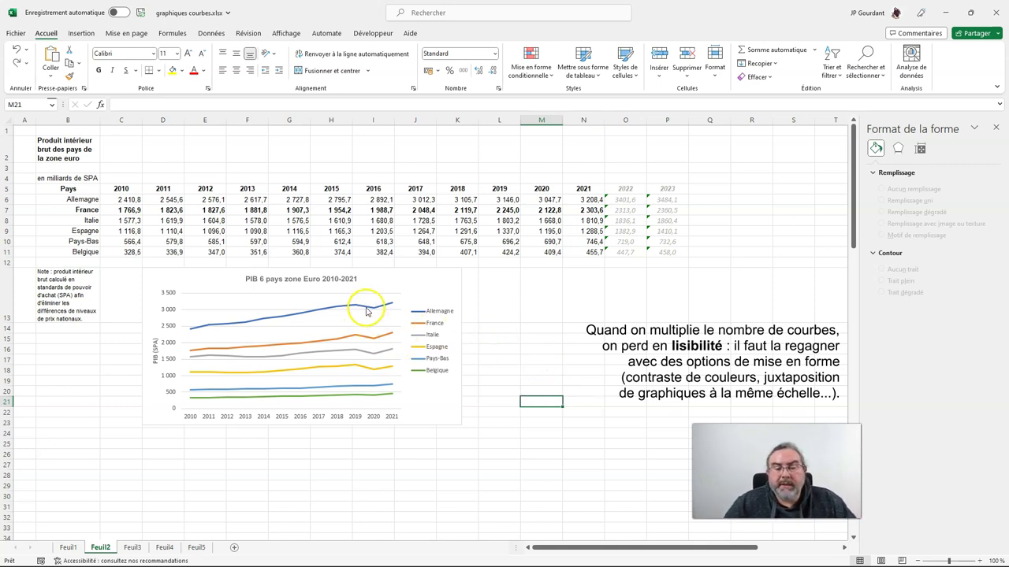
click(366, 306)
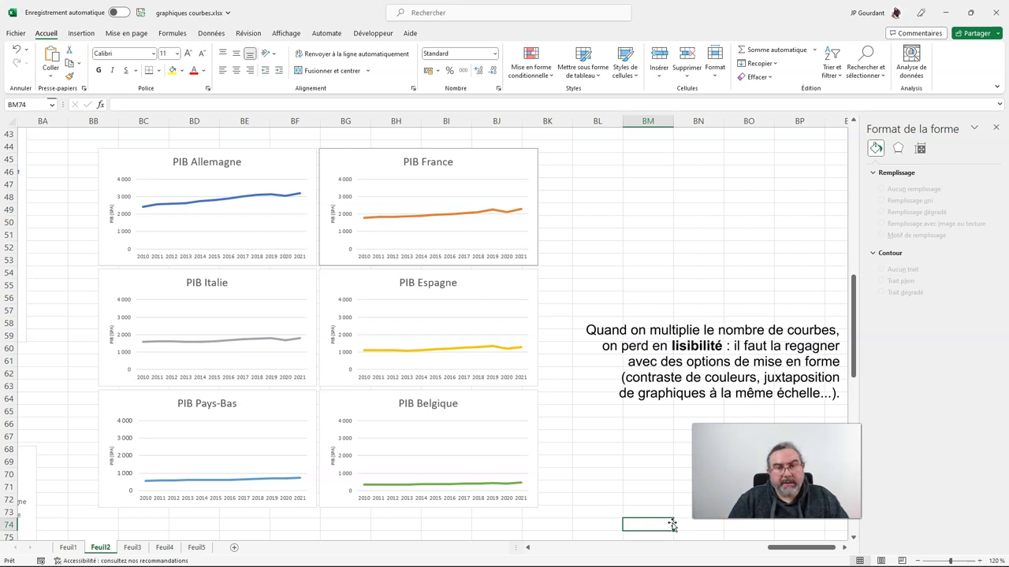
Bring Feuil2's grid of six same-scale charts, Allemagne through Belgique, into view
click(671, 526)
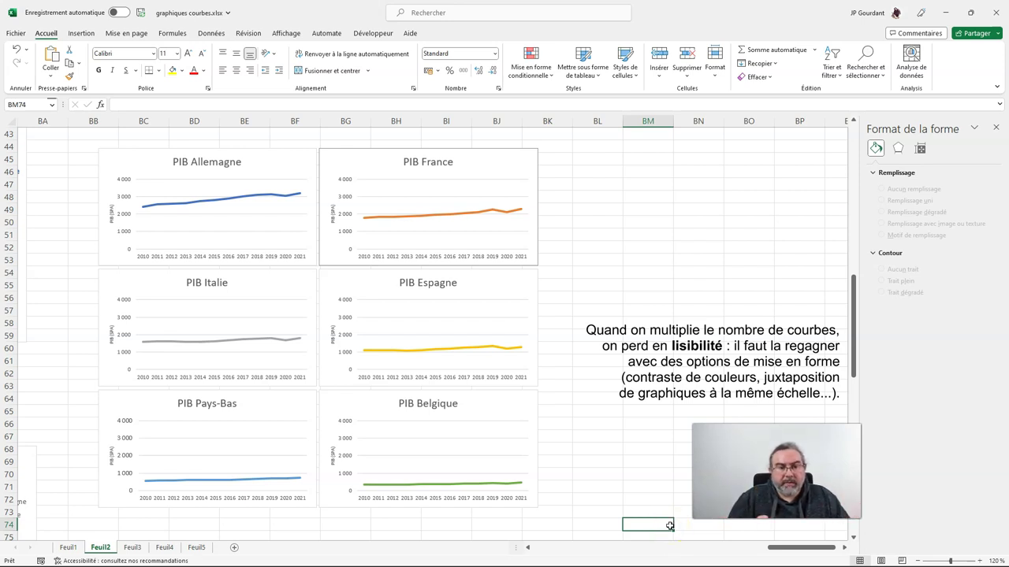